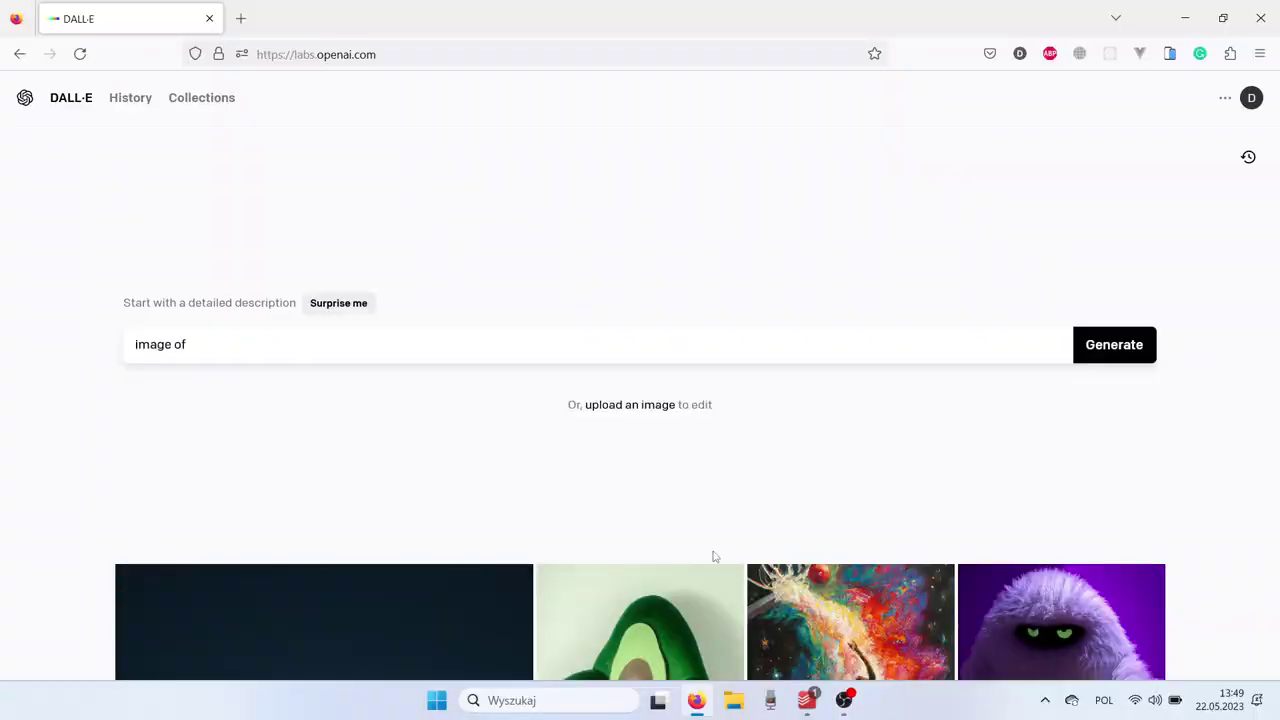
- Complete the Godzilla prompt with 'Angry Godzilla' text, photorealistic, 4k, 100mm lens, and generate images
{"action": "type", "text": "ushing"}
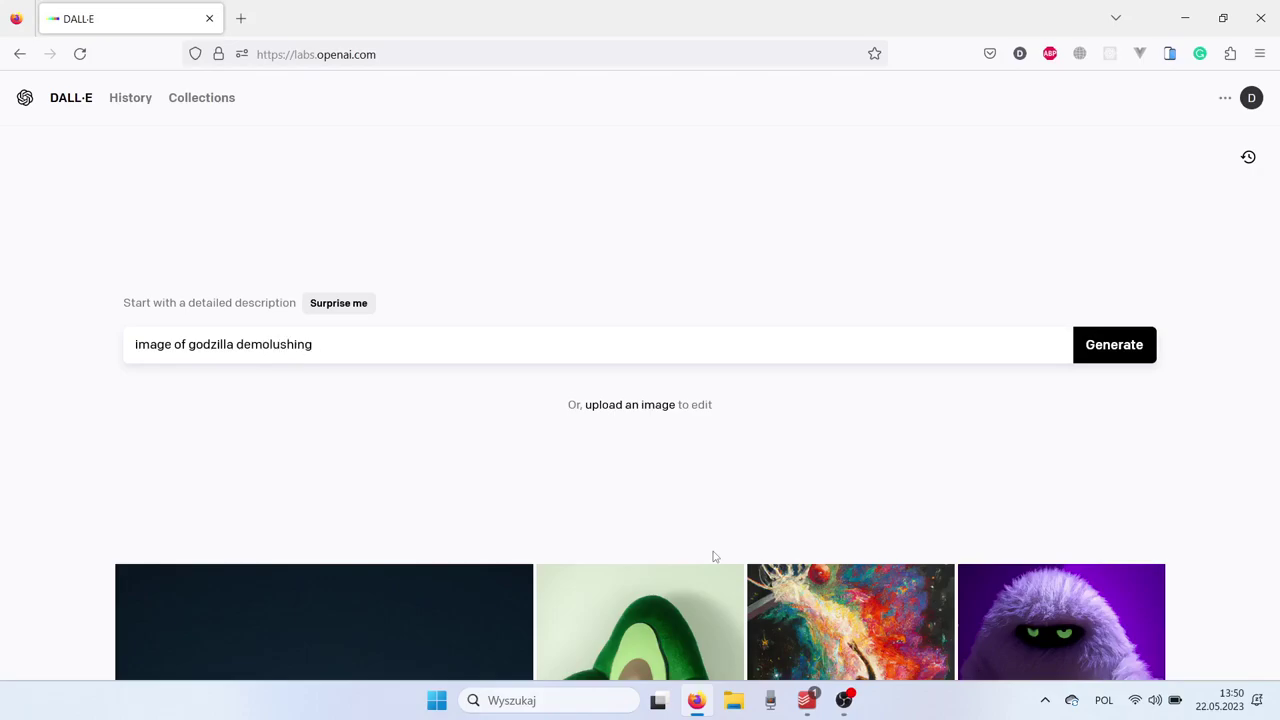
{"action": "type", "text": " skyscraper. Writing \""}
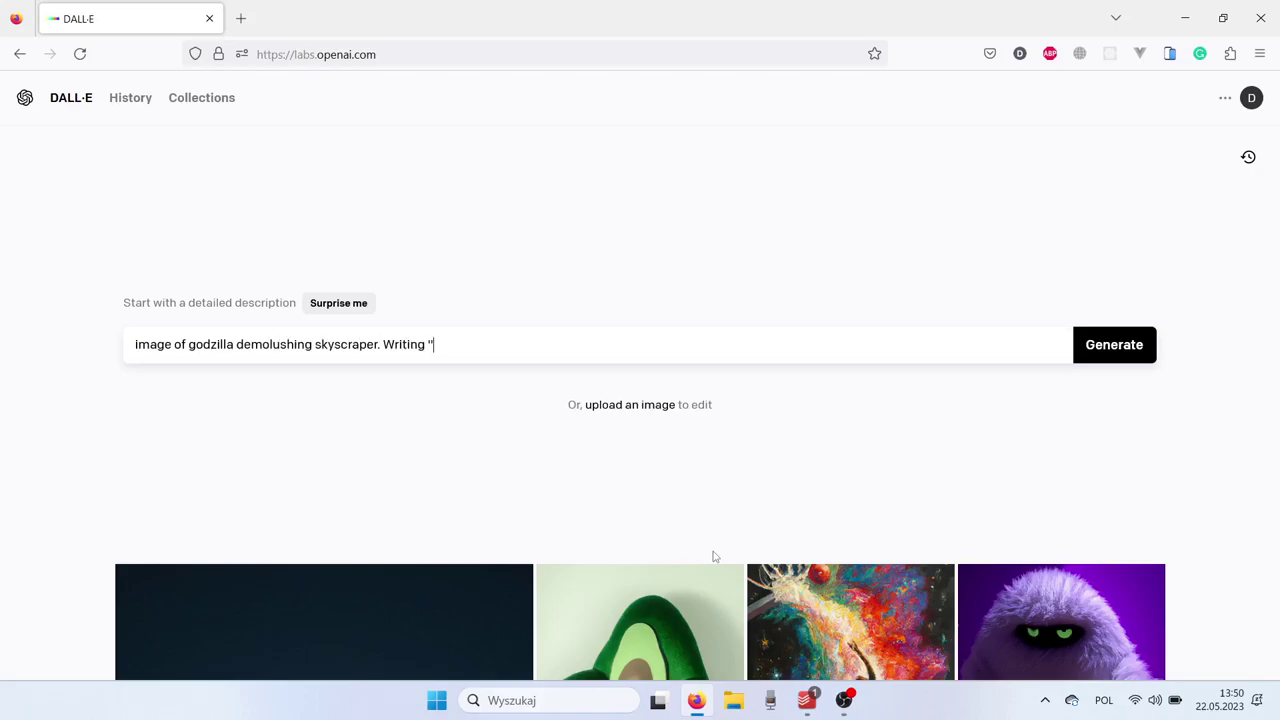
{"action": "type", "text": "Angry Godzilla\" on the bottom of image."}
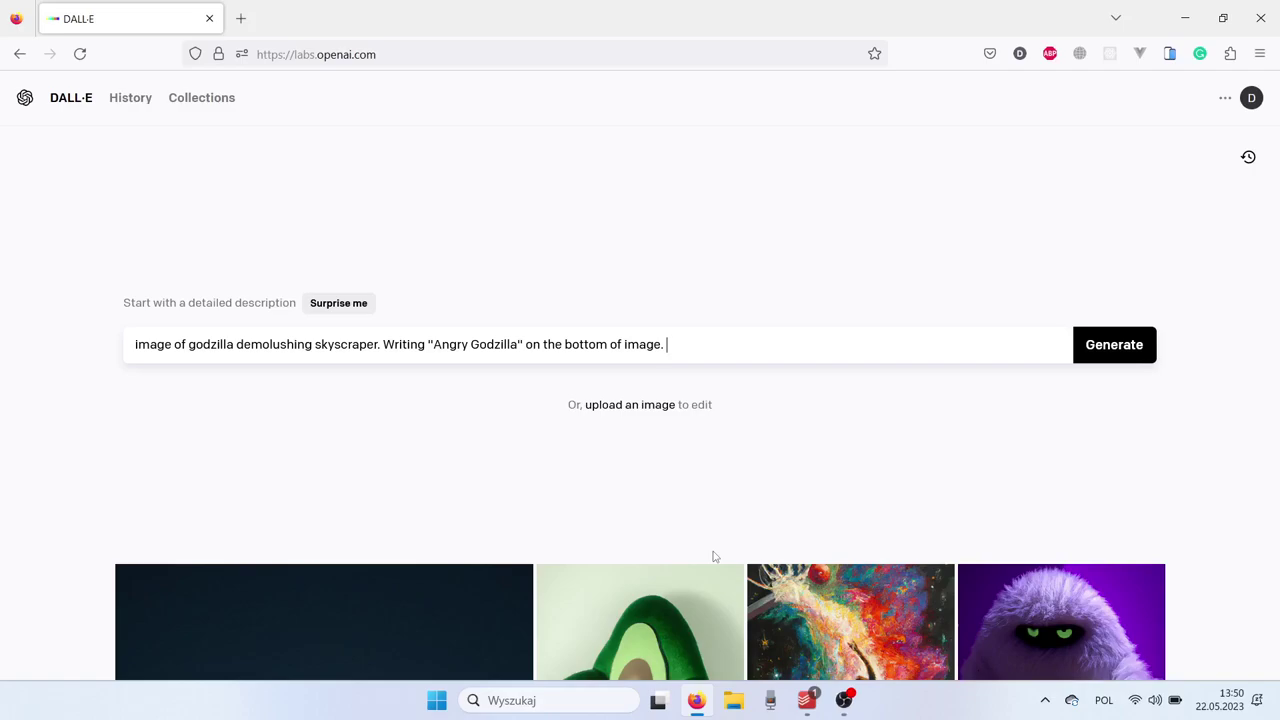
{"action": "type", "text": " photorealistic, 4k, 100mm lens."}
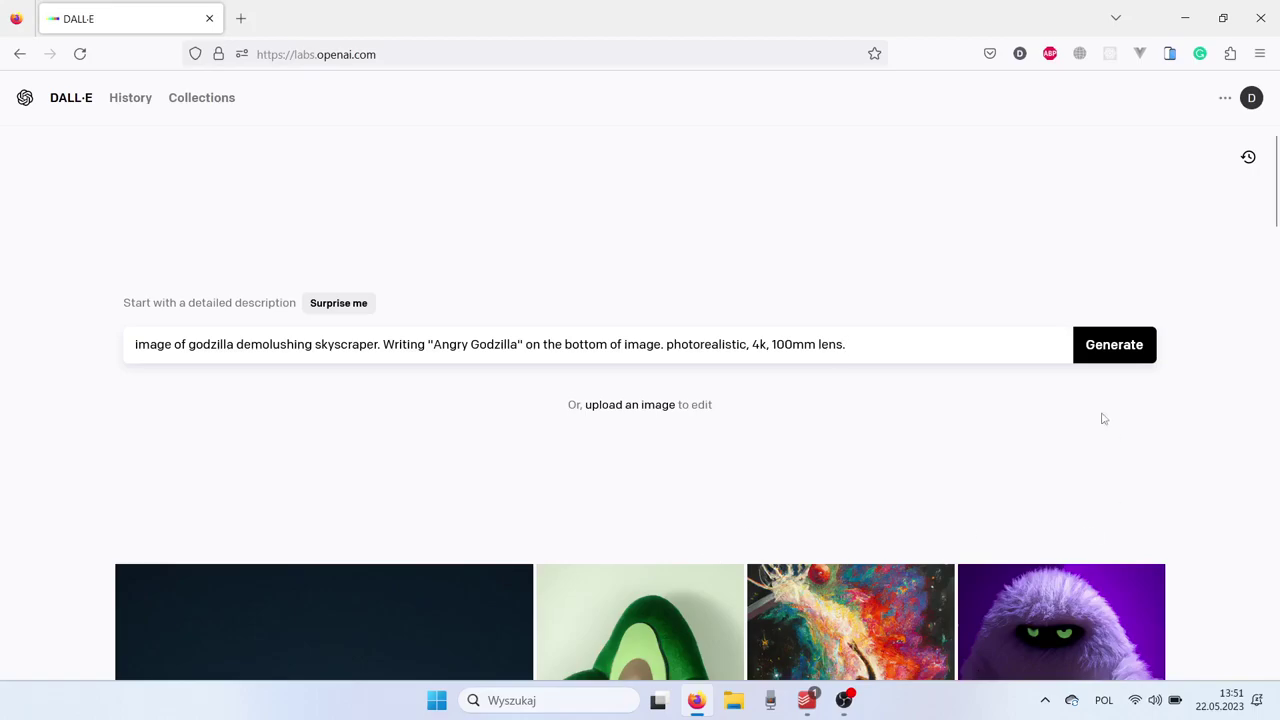
{"action": "left_click", "coordinate": [1120, 352]}
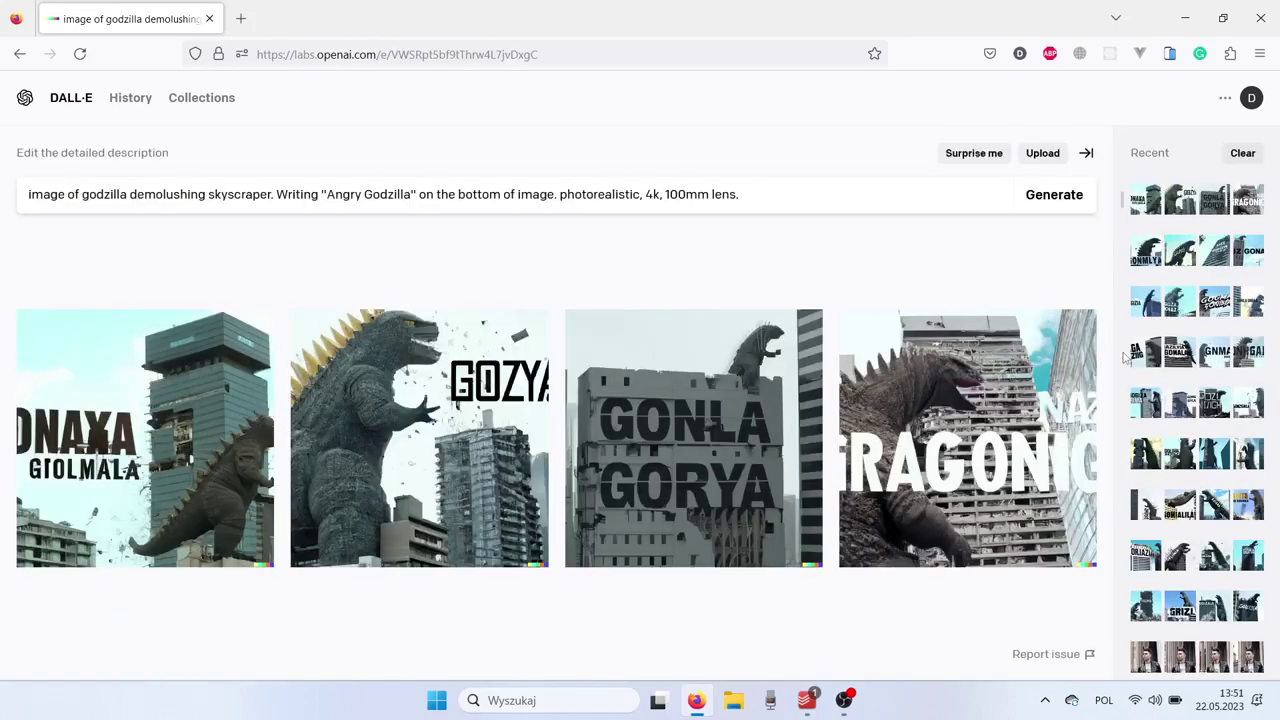
- Enlarge the first of the four generated Godzilla images
{"action": "left_click", "coordinate": [197, 374]}
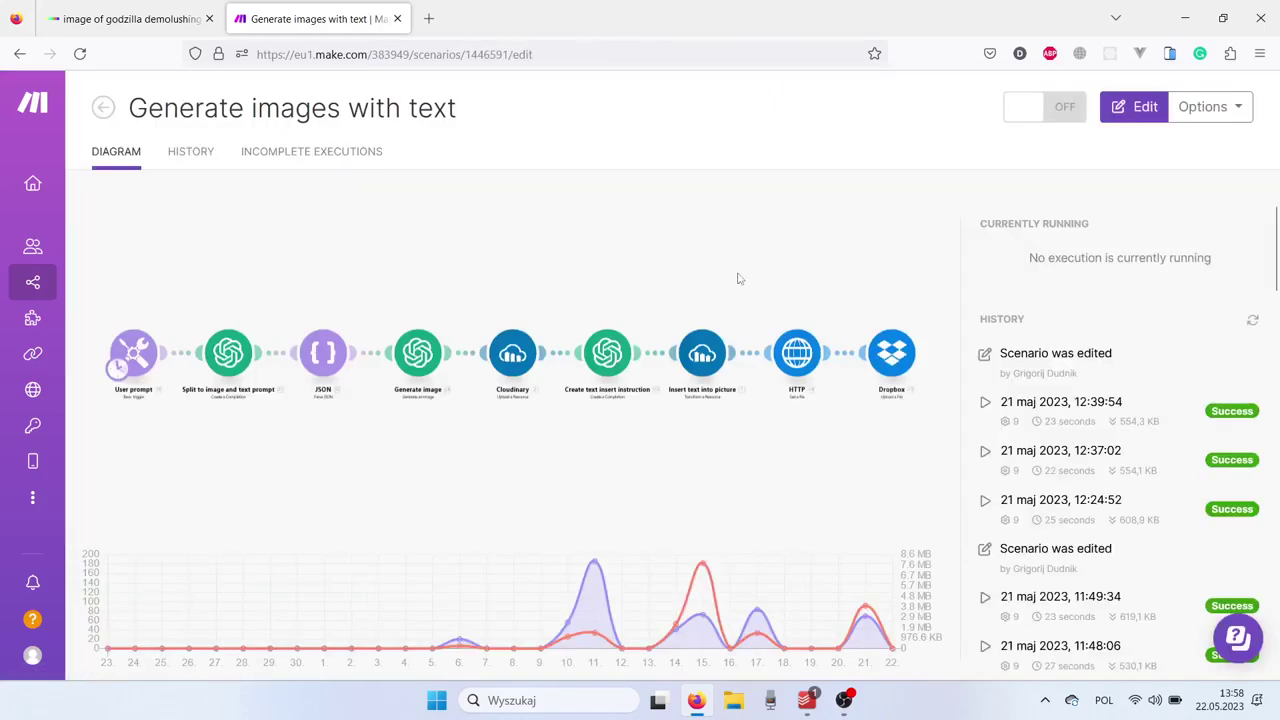
- Rewrite the user prompt: Godzilla skyscraper photo with bold 'Angry Godzilla' text, Poppins, 70 px
{"action": "left_click", "coordinate": [158, 358]}
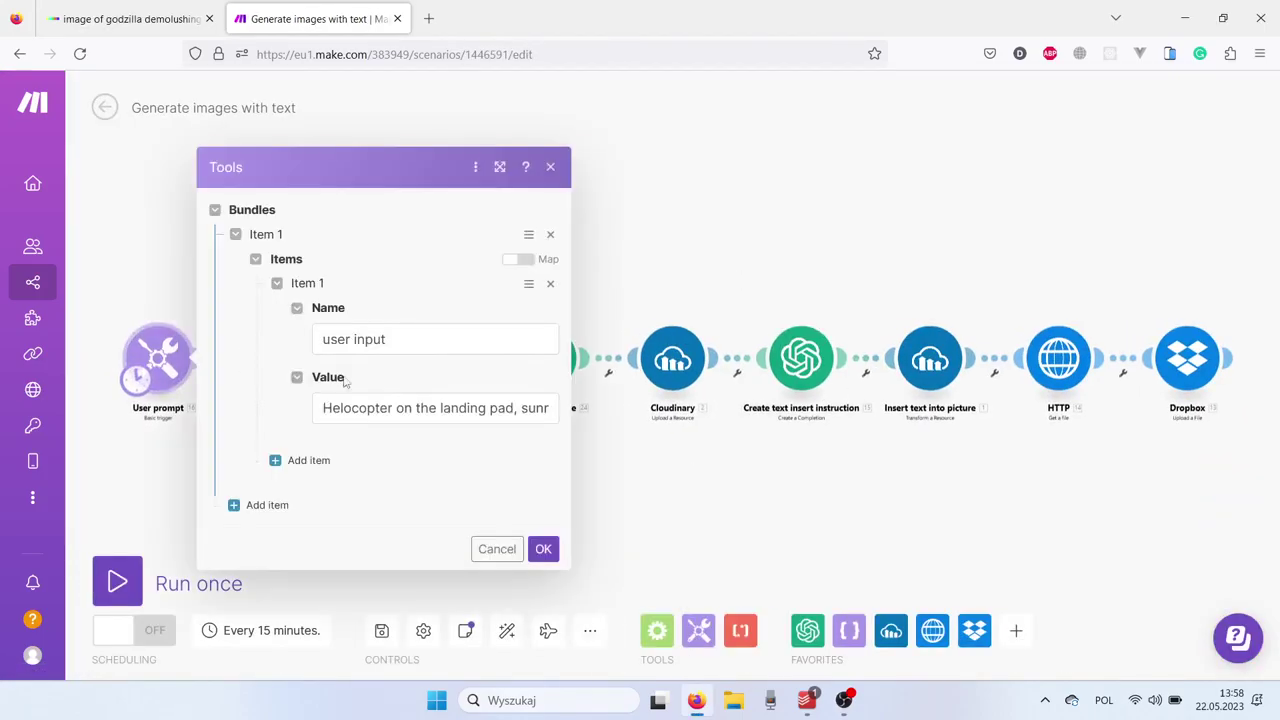
{"action": "left_click", "coordinate": [418, 401]}
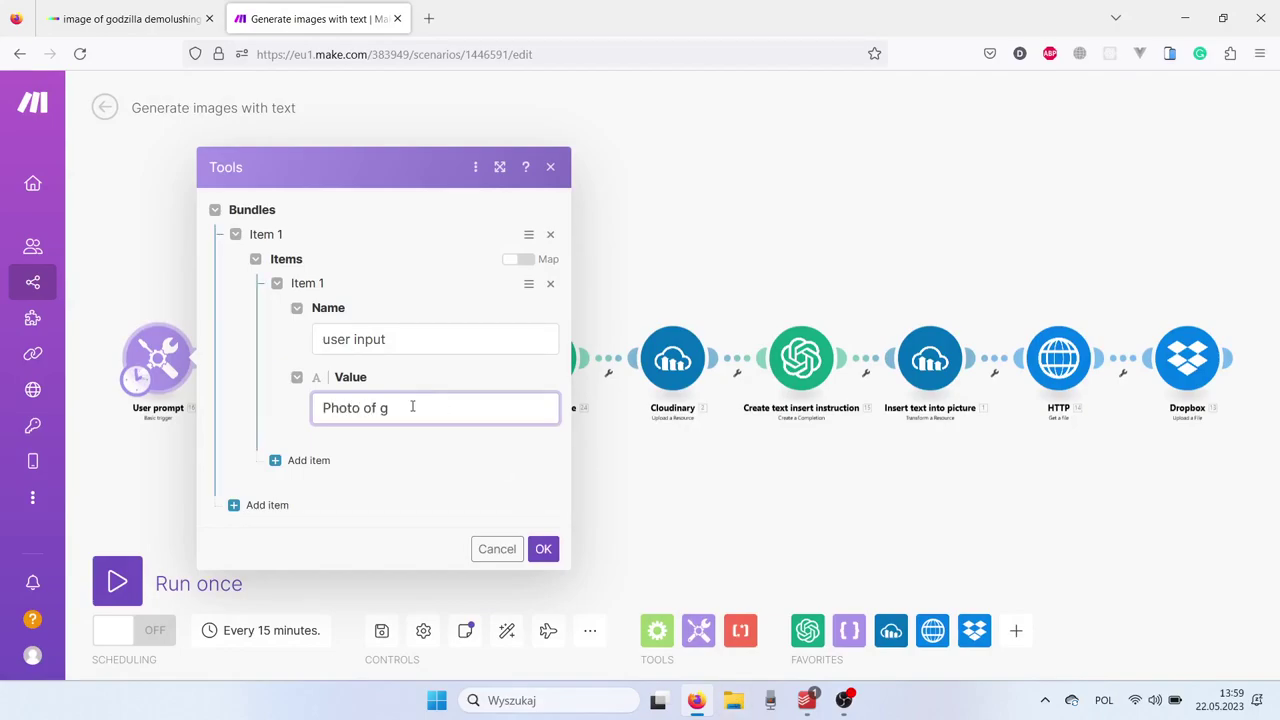
{"action": "type", "text": "Photo of godzilla demolushin"}
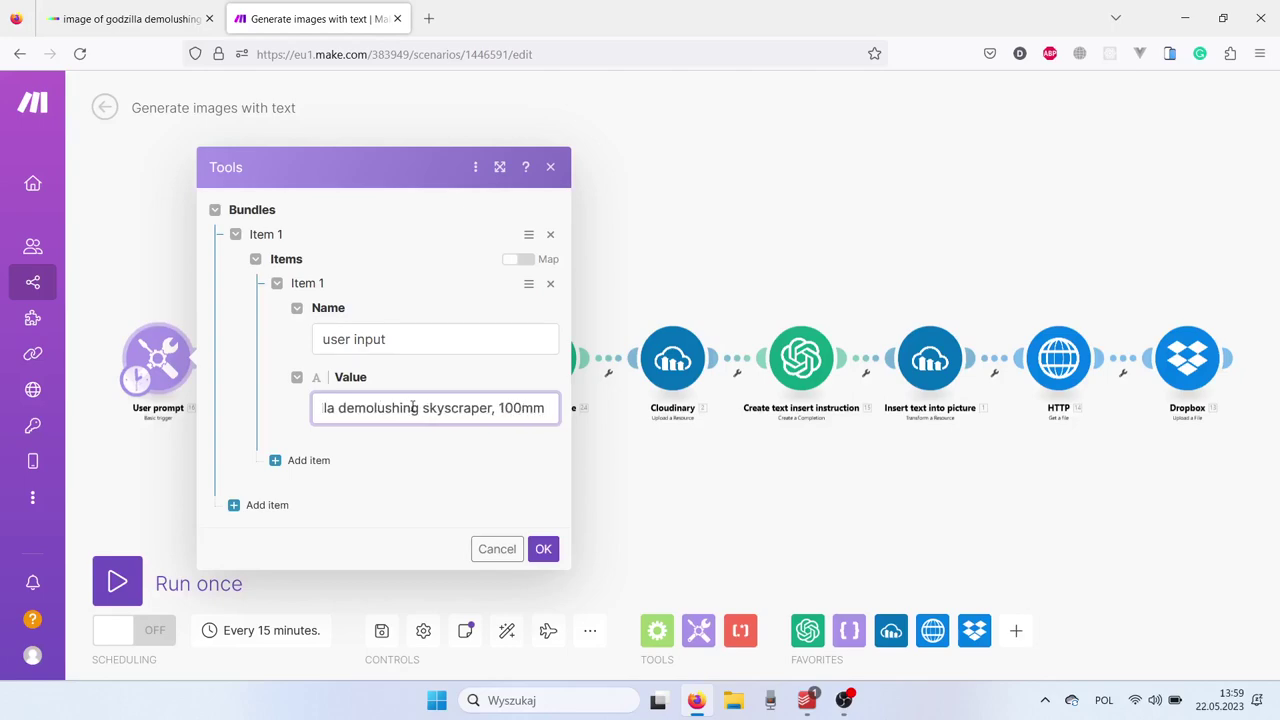
{"action": "type", "text": "g skyscraper, 100mm lens, 4k"}
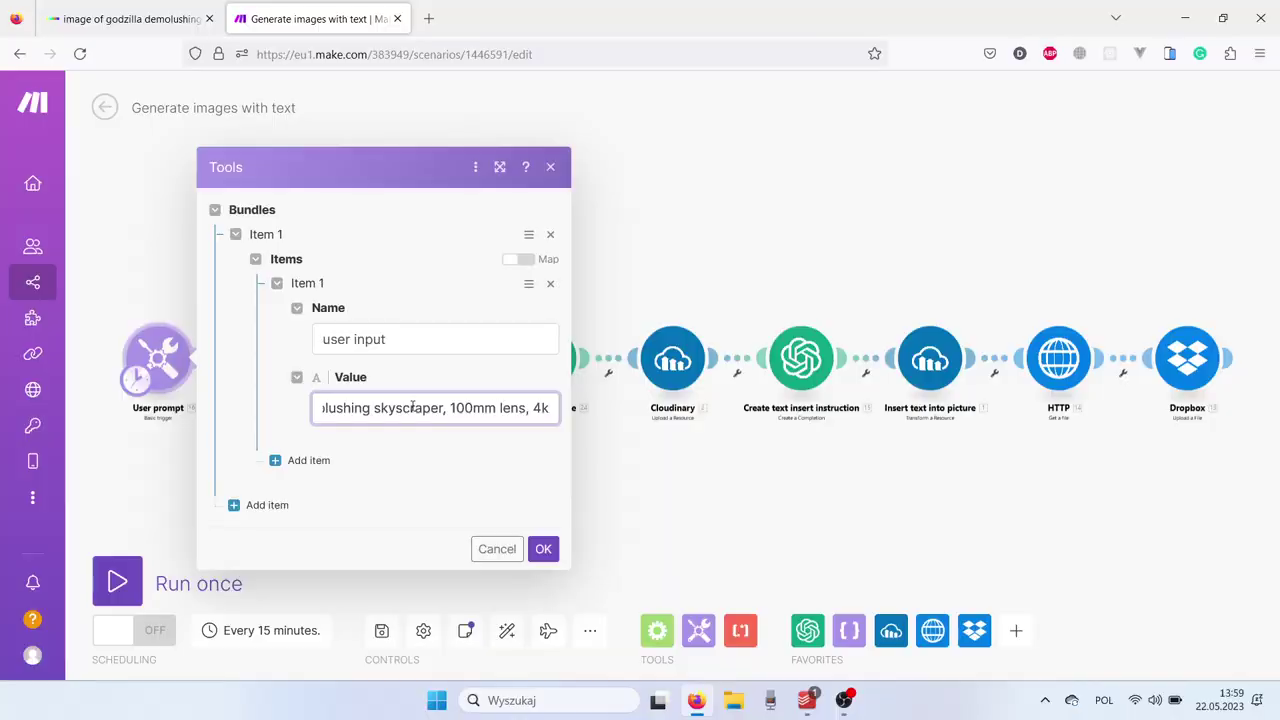
{"action": "type", "text": ", with"}
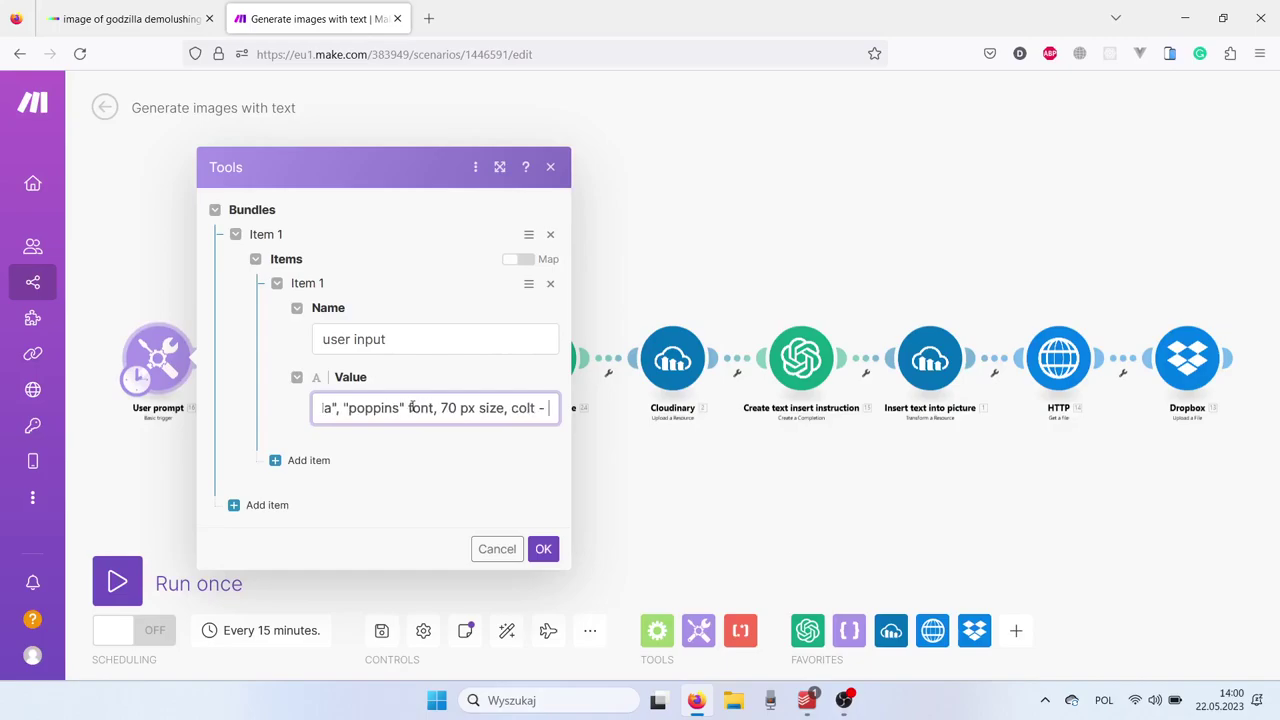
{"action": "type", "text": "e."}
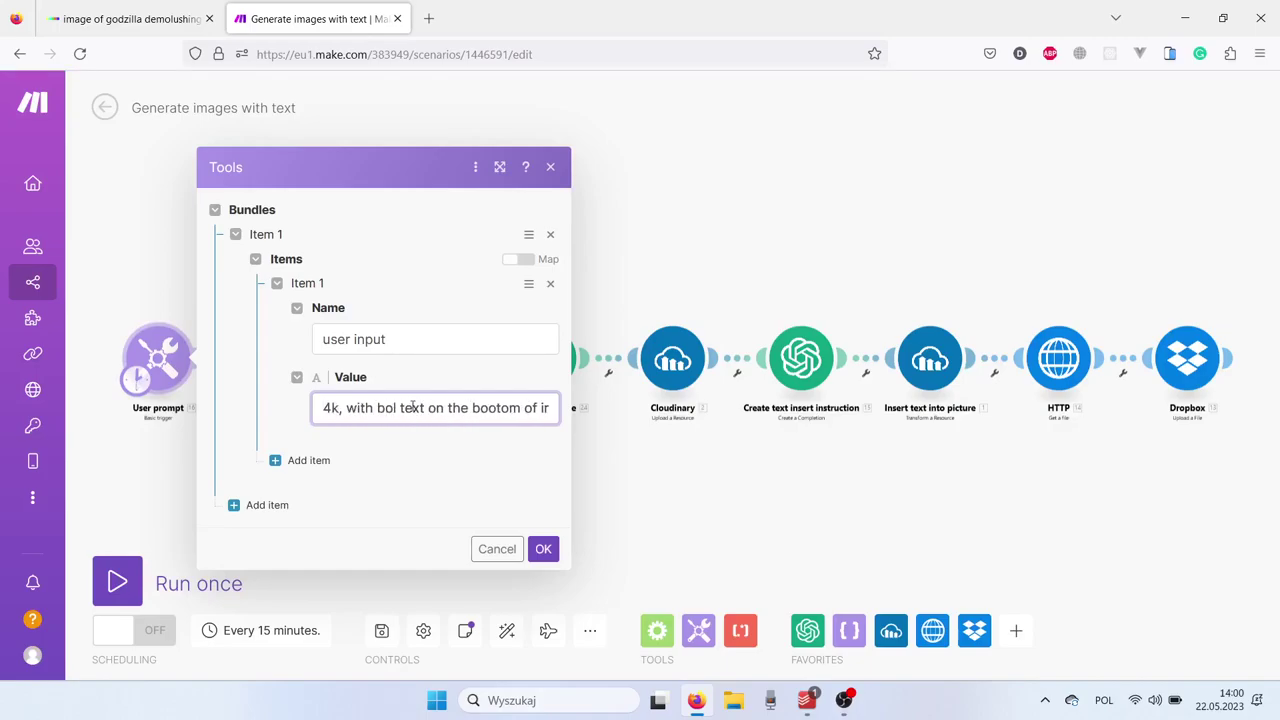
- Confirm the new prompt, run the scenario once, and bring up File Explorer
{"action": "left_click", "coordinate": [543, 549]}
{"action": "left_click", "coordinate": [117, 582]}
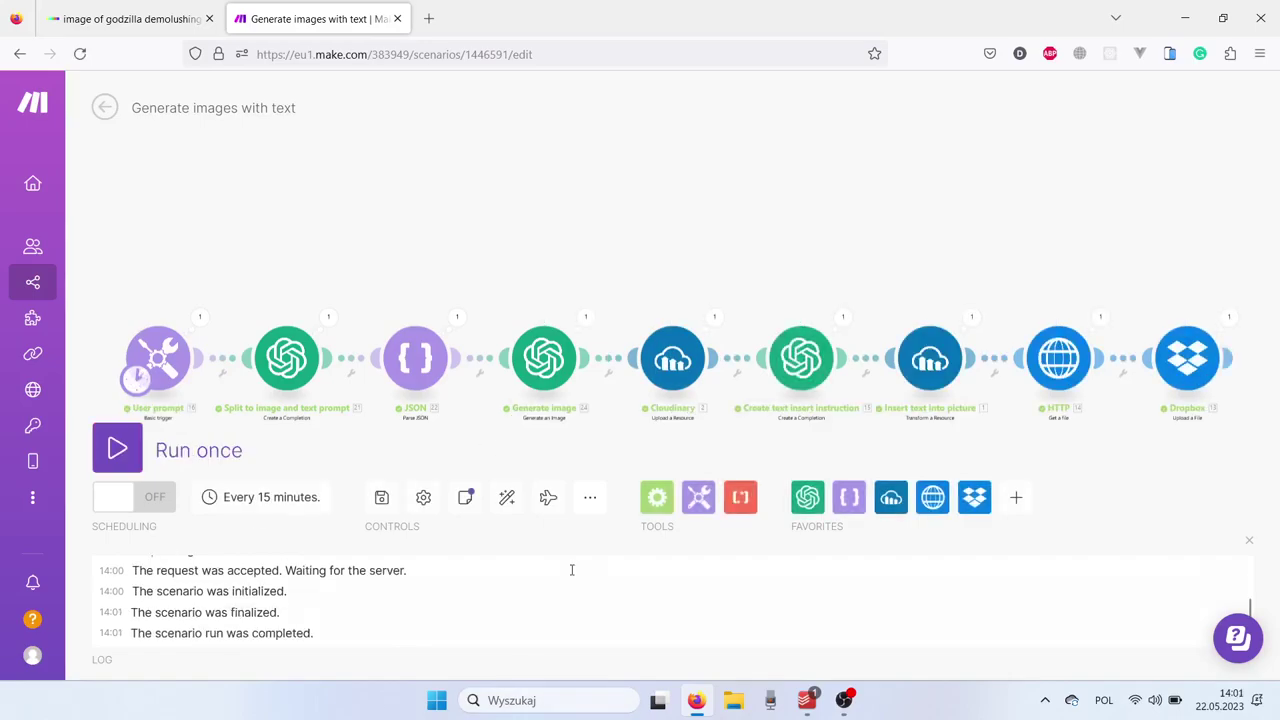
{"action": "key", "text": "super+e"}
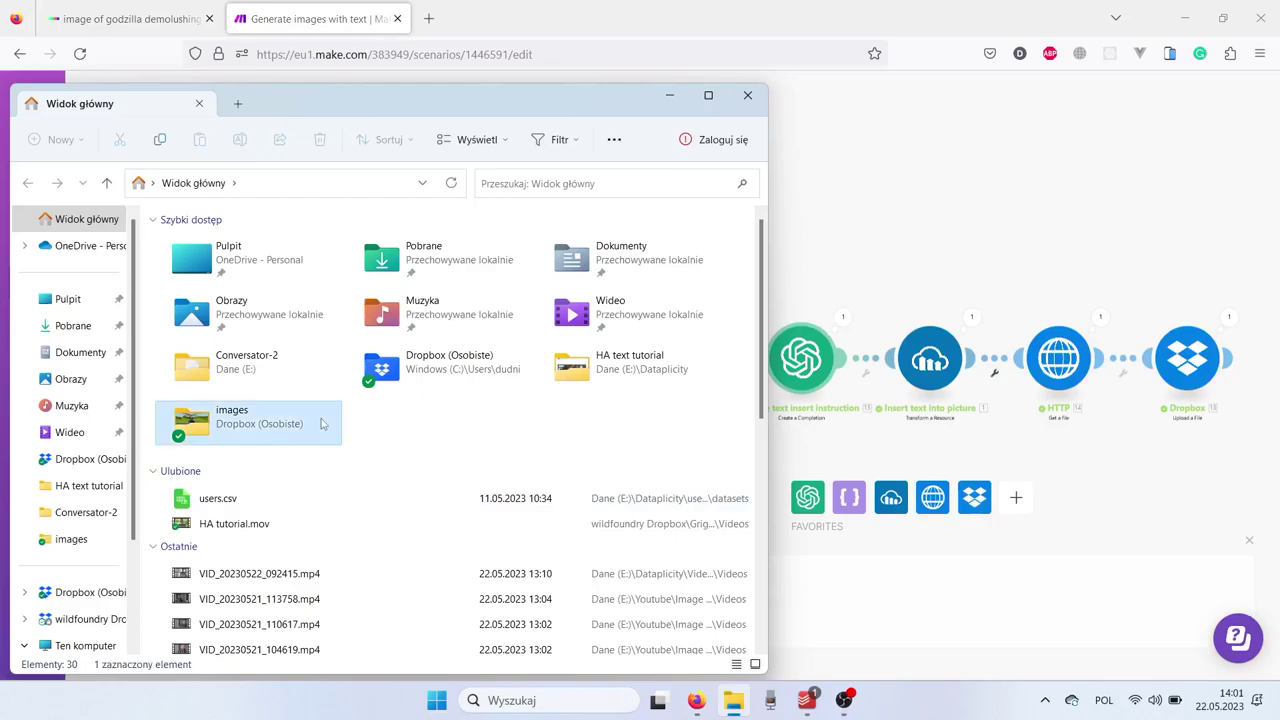
- Open file (6).png from the Dropbox images folder to view the latest Godzilla result
{"action": "double_click", "coordinate": [321, 424]}
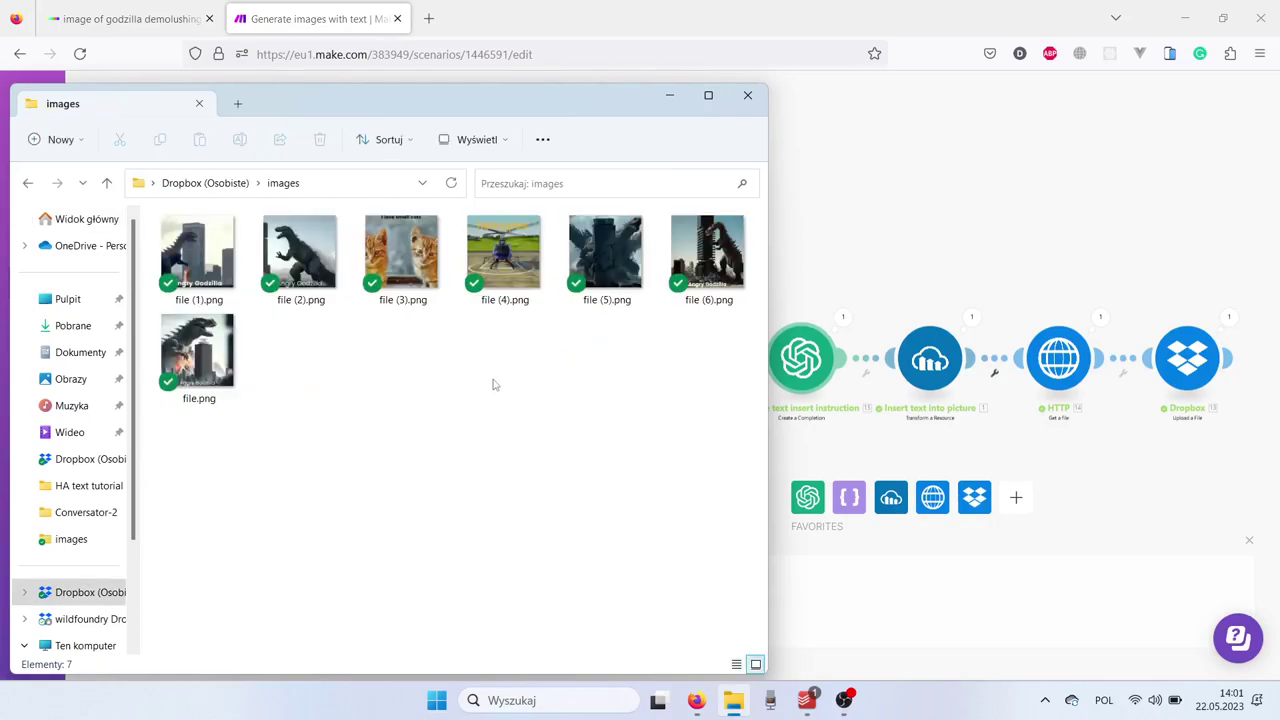
{"action": "double_click", "coordinate": [707, 252]}
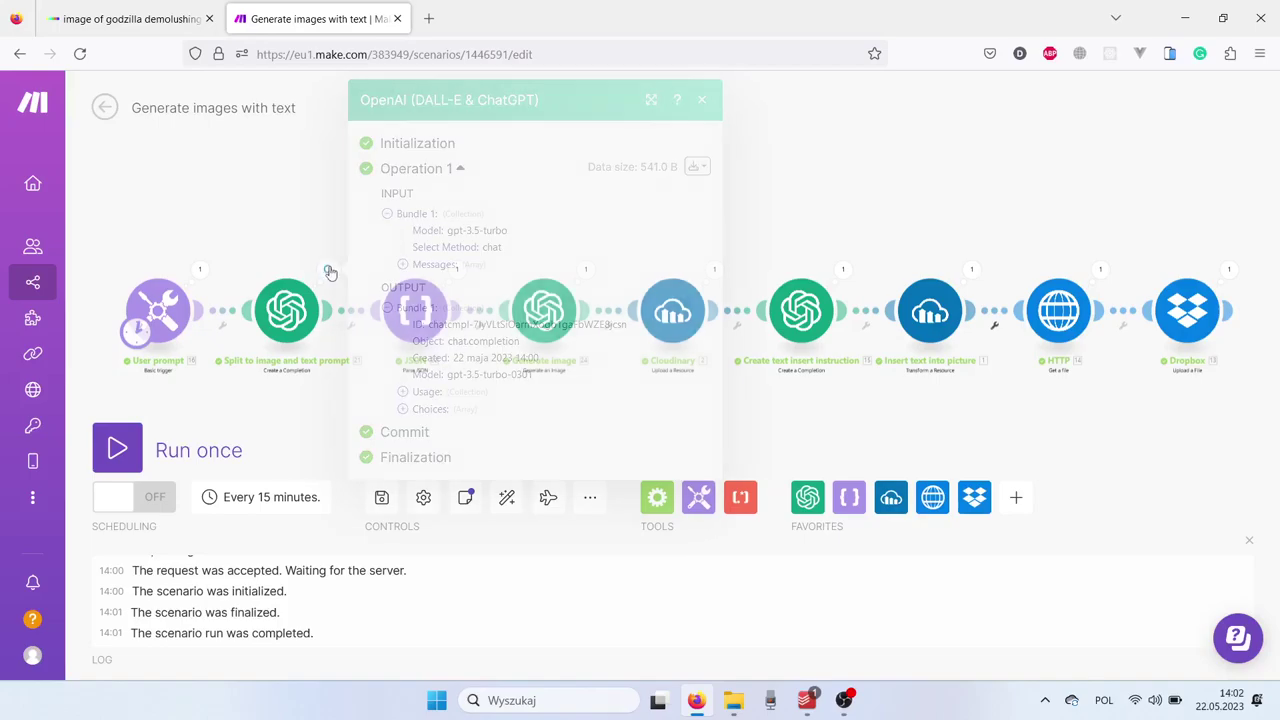
{"action": "left_click", "coordinate": [697, 101]}
{"action": "left_click", "coordinate": [543, 310]}
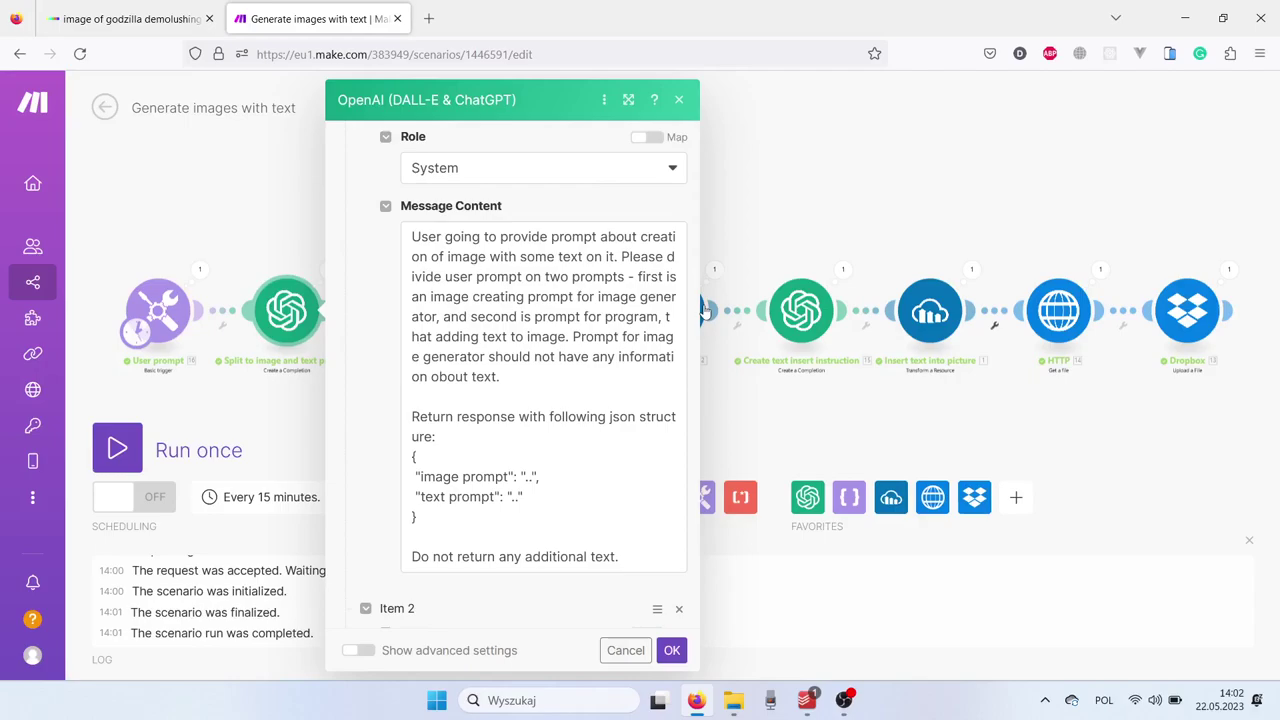
{"action": "left_click", "coordinate": [628, 99]}
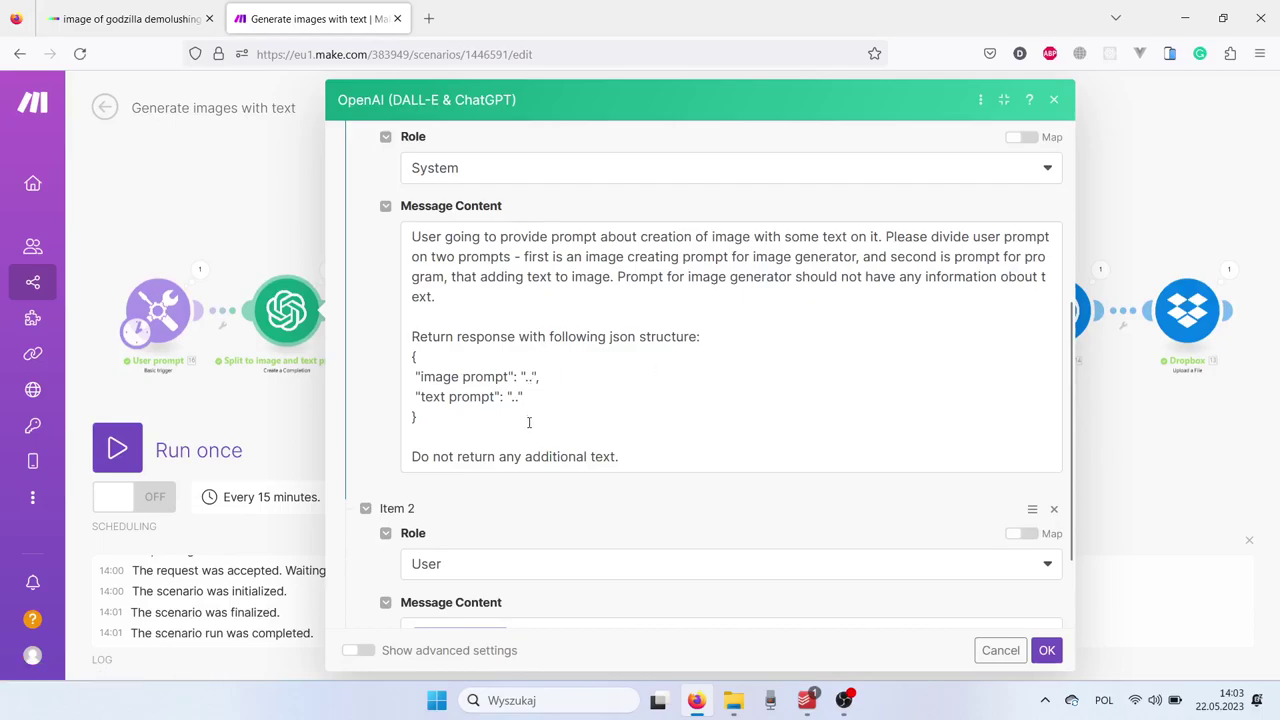
{"action": "left_click", "coordinate": [491, 397]}
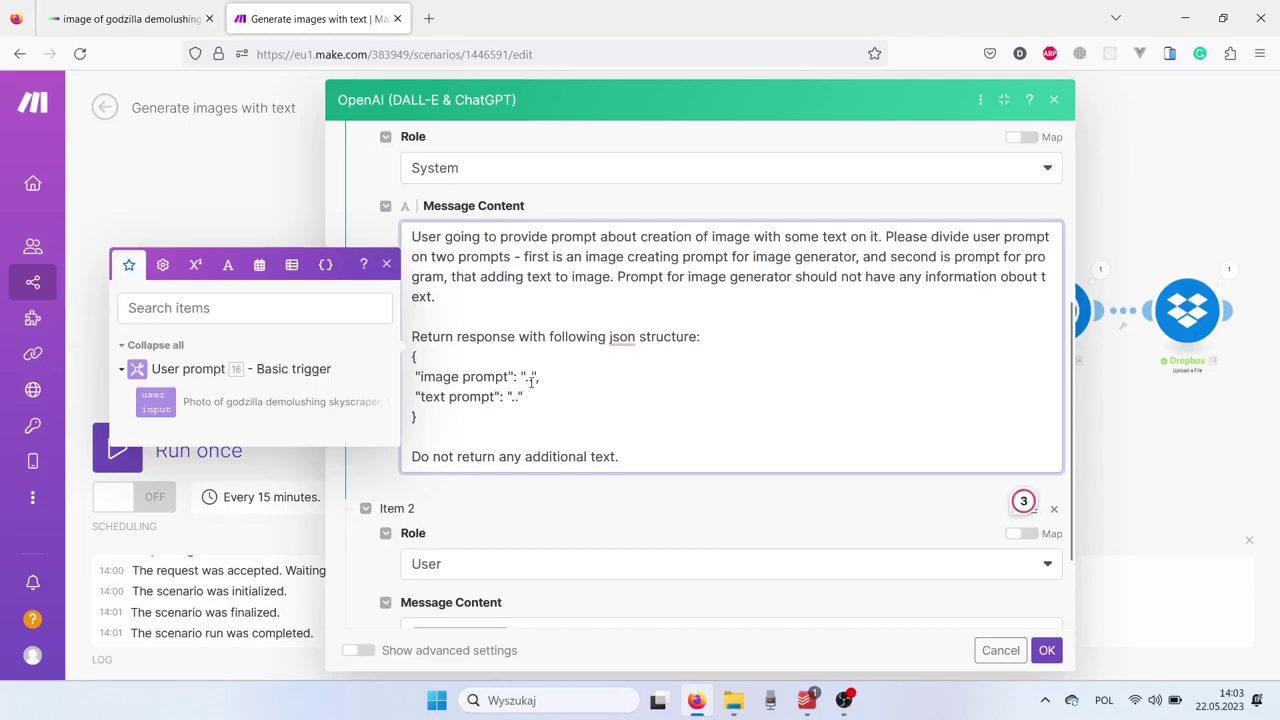
{"action": "left_click", "coordinate": [1046, 650]}
{"action": "left_click", "coordinate": [330, 272]}
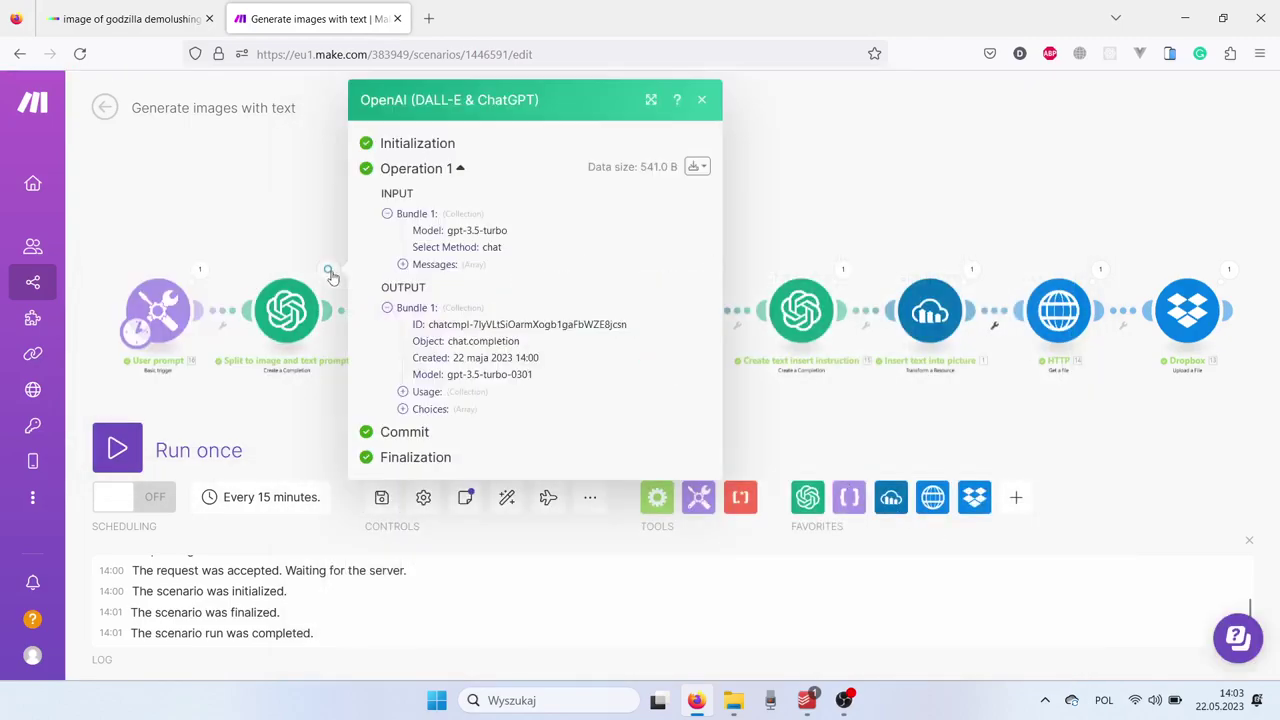
{"action": "left_click", "coordinate": [405, 410]}
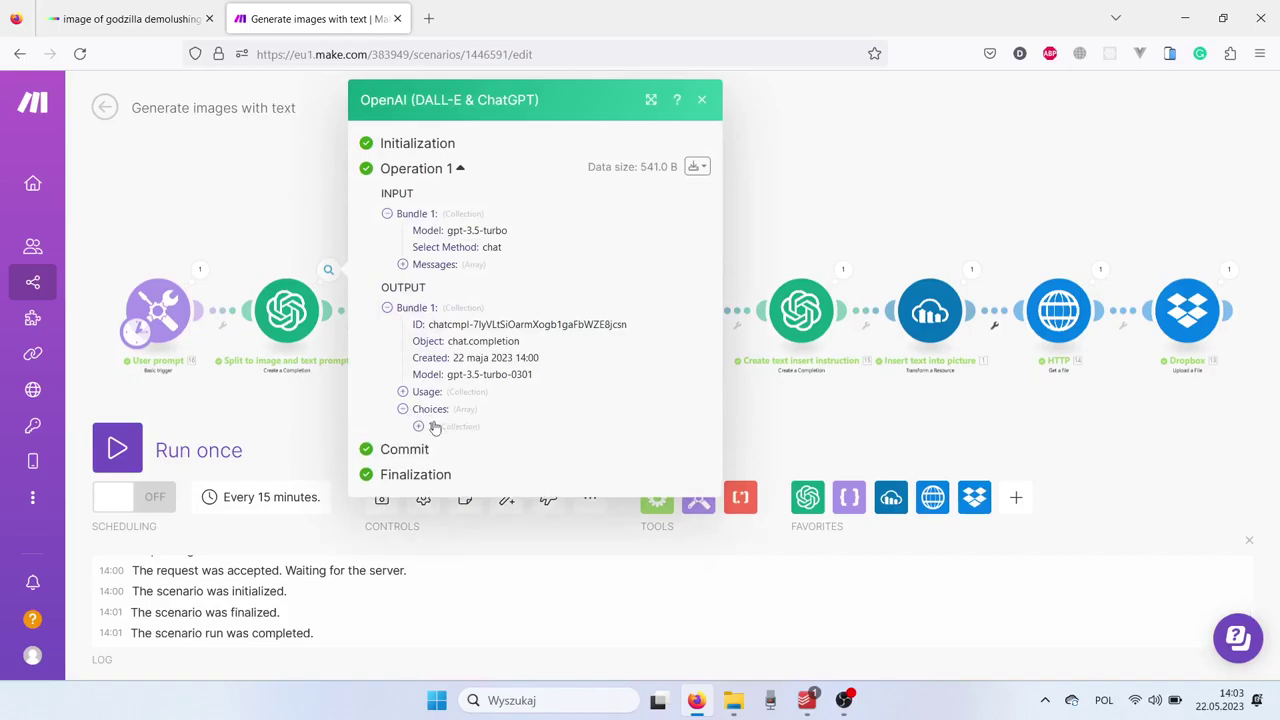
{"action": "left_click", "coordinate": [418, 426]}
{"action": "left_click", "coordinate": [434, 443]}
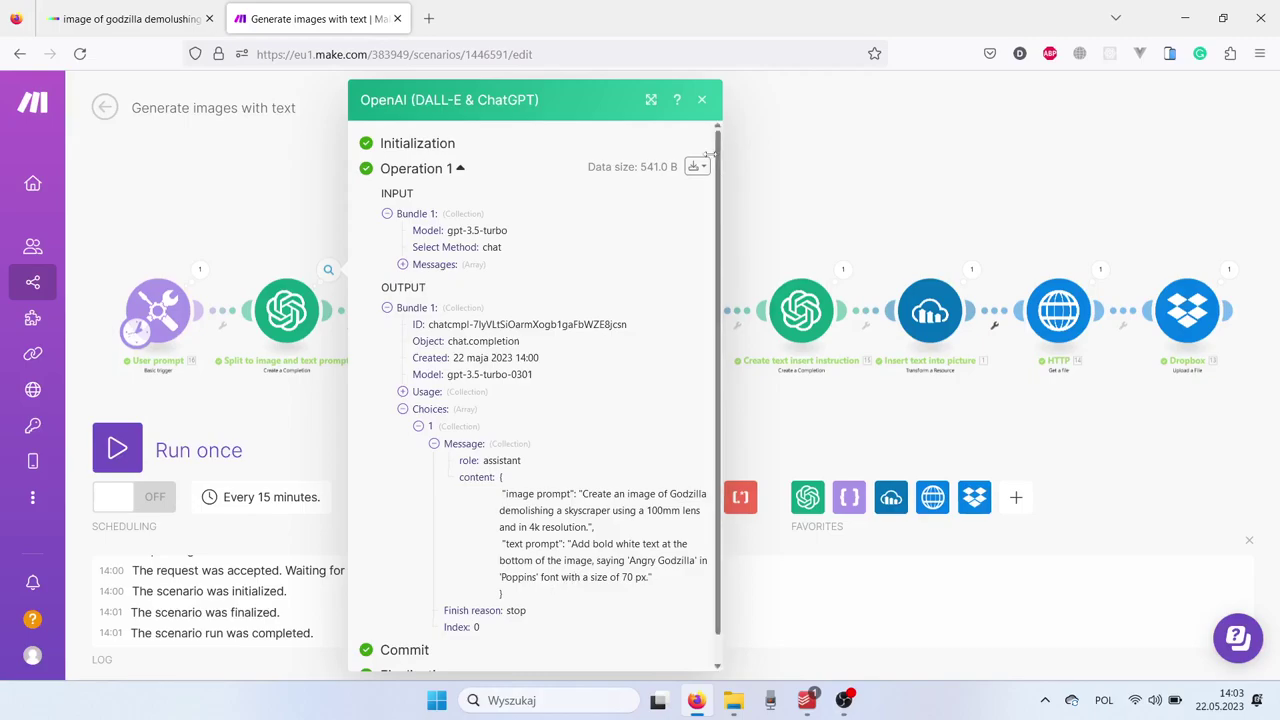
{"action": "left_click", "coordinate": [702, 100]}
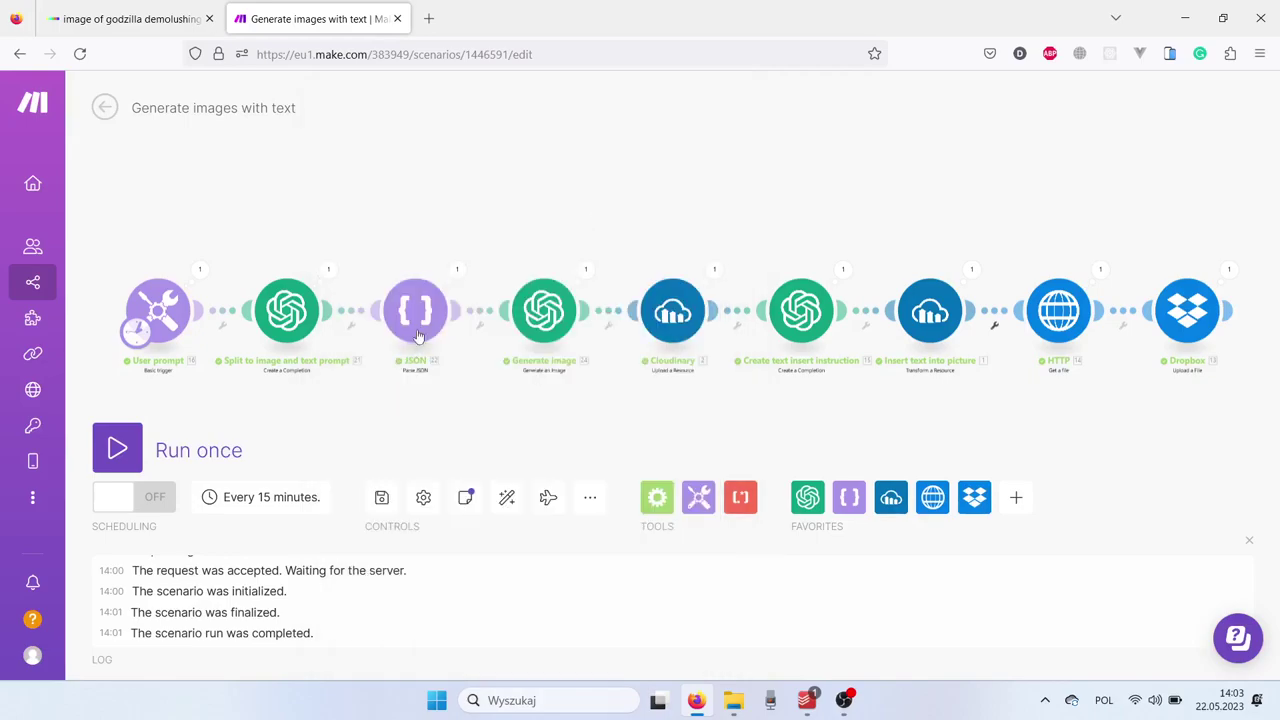
- Check the Generate image module, then open the 'Create text insert instruction' module's settings
{"action": "left_click", "coordinate": [533, 316]}
{"action": "left_click", "coordinate": [942, 105]}
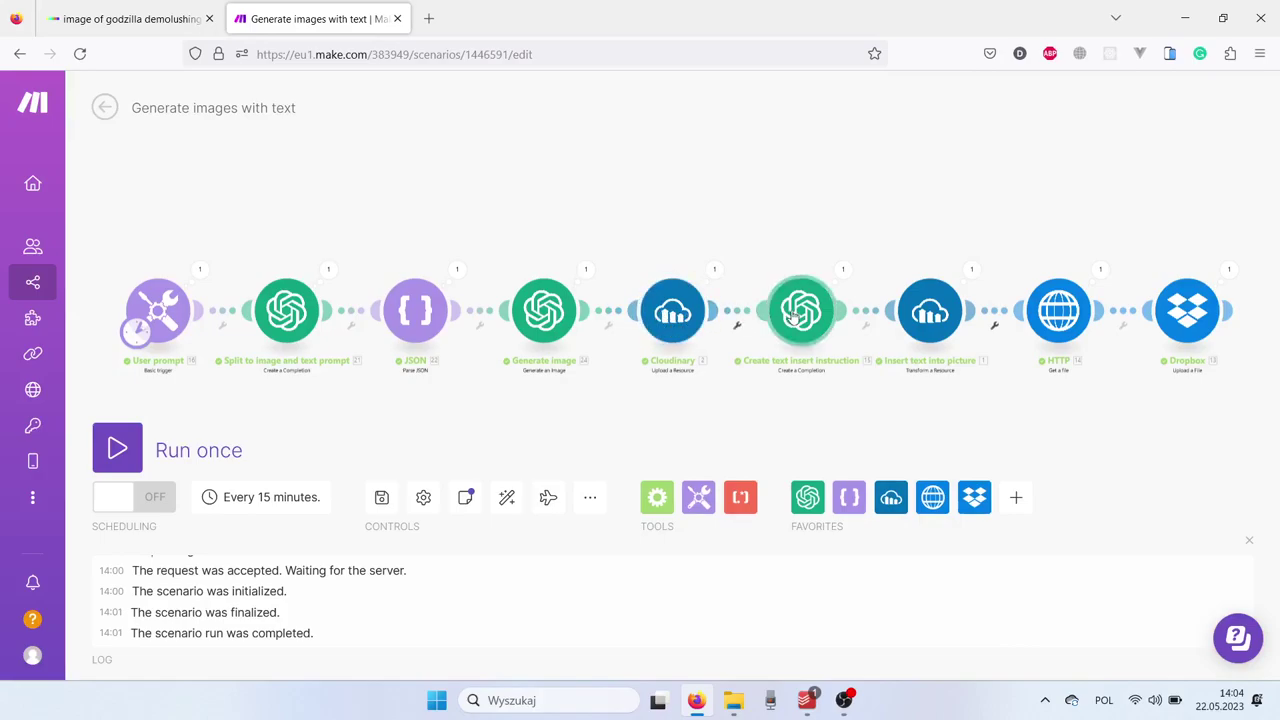
{"action": "left_click", "coordinate": [793, 316]}
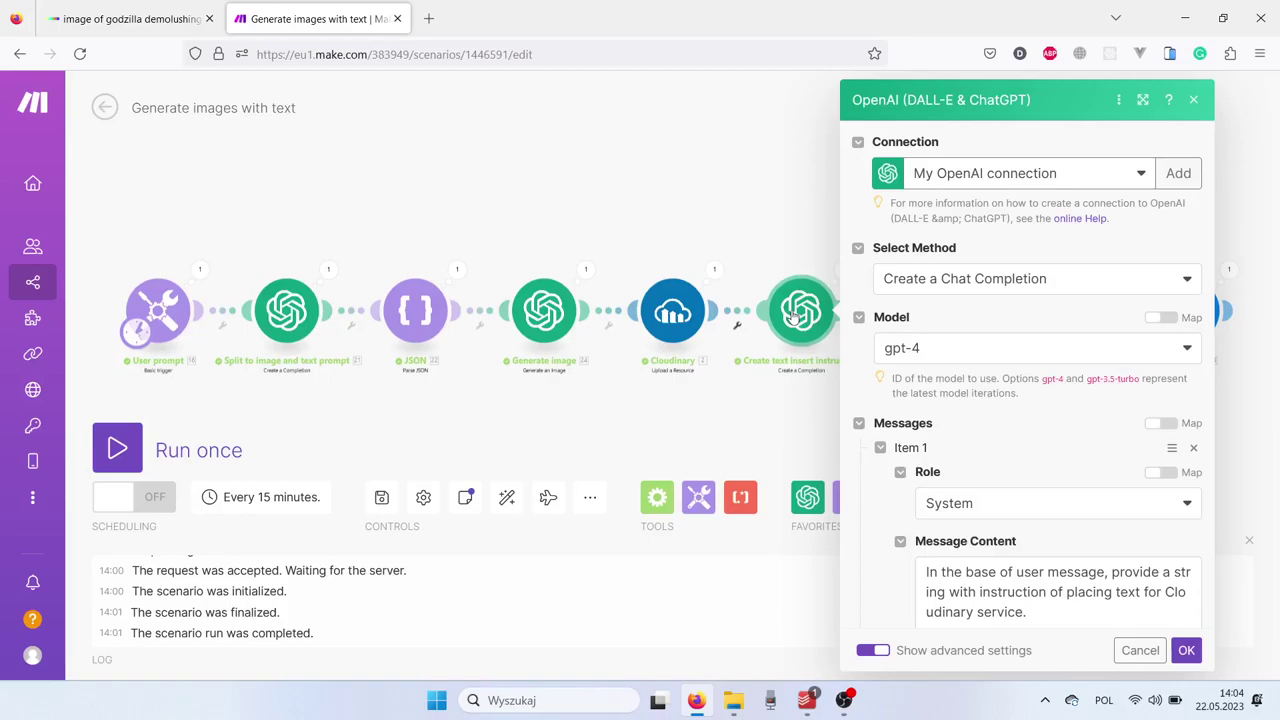
- Expand the instruction module's panel, read through its system message, and close it unchanged
{"action": "left_click", "coordinate": [1143, 99]}
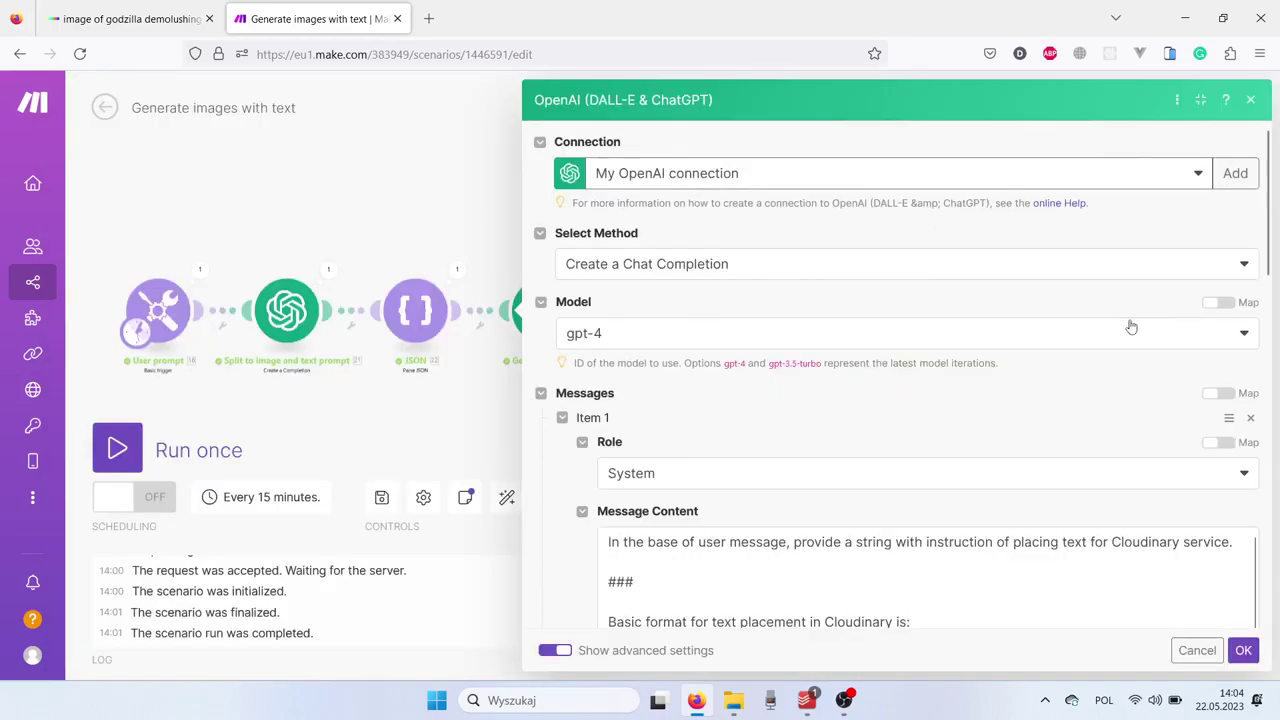
{"action": "scroll", "coordinate": [1265, 358], "scroll_direction": "down", "scroll_amount": 5}
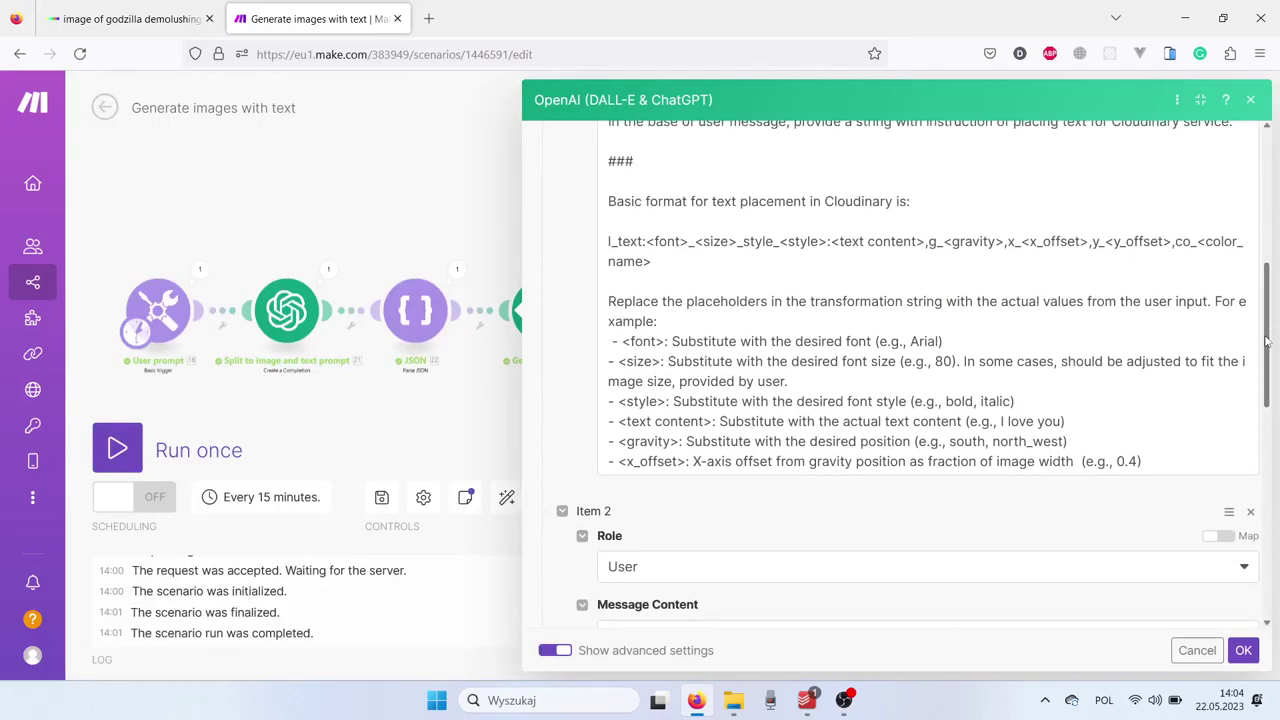
{"action": "left_click", "coordinate": [1256, 337]}
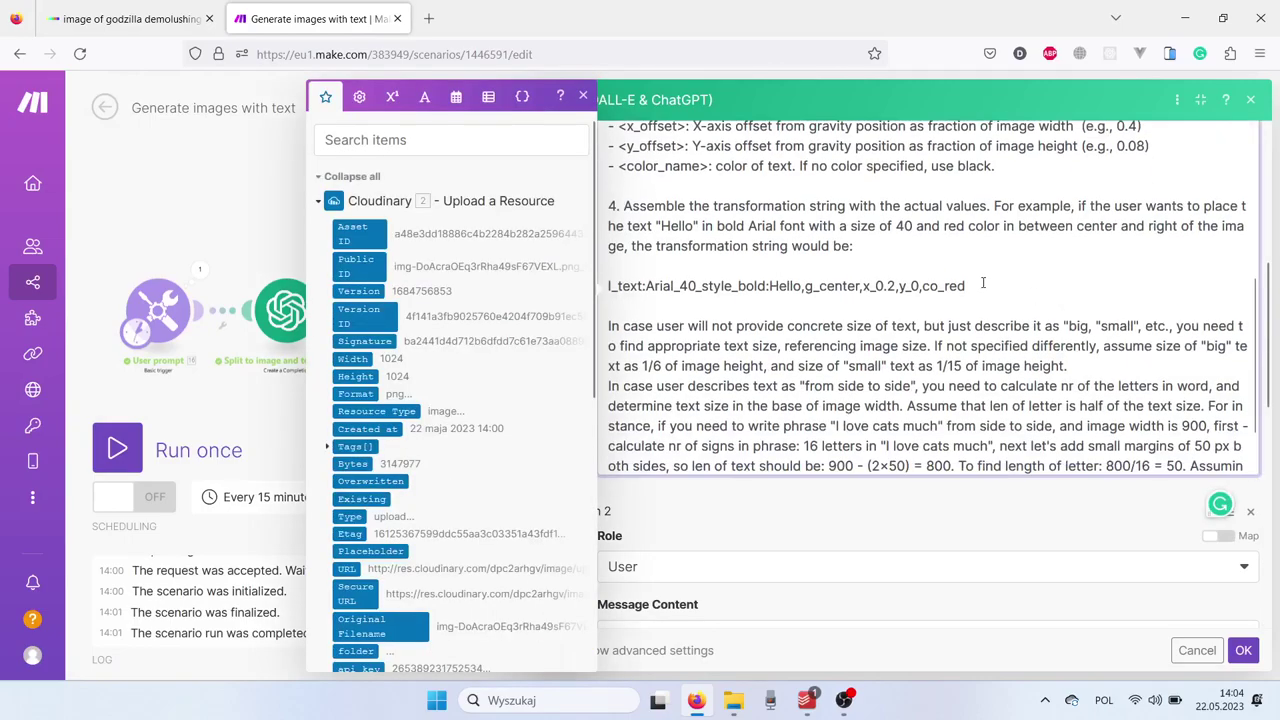
{"action": "left_click", "coordinate": [645, 286]}
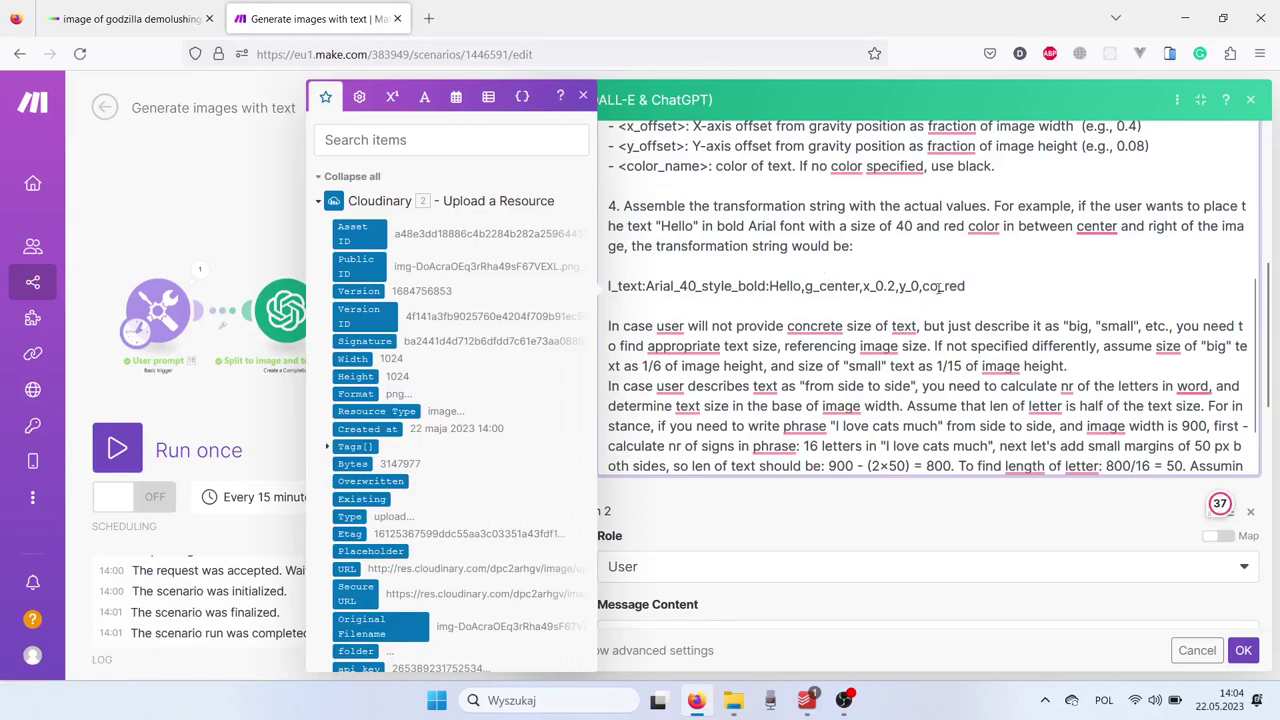
{"action": "scroll", "coordinate": [1252, 262], "scroll_direction": "up", "scroll_amount": 5}
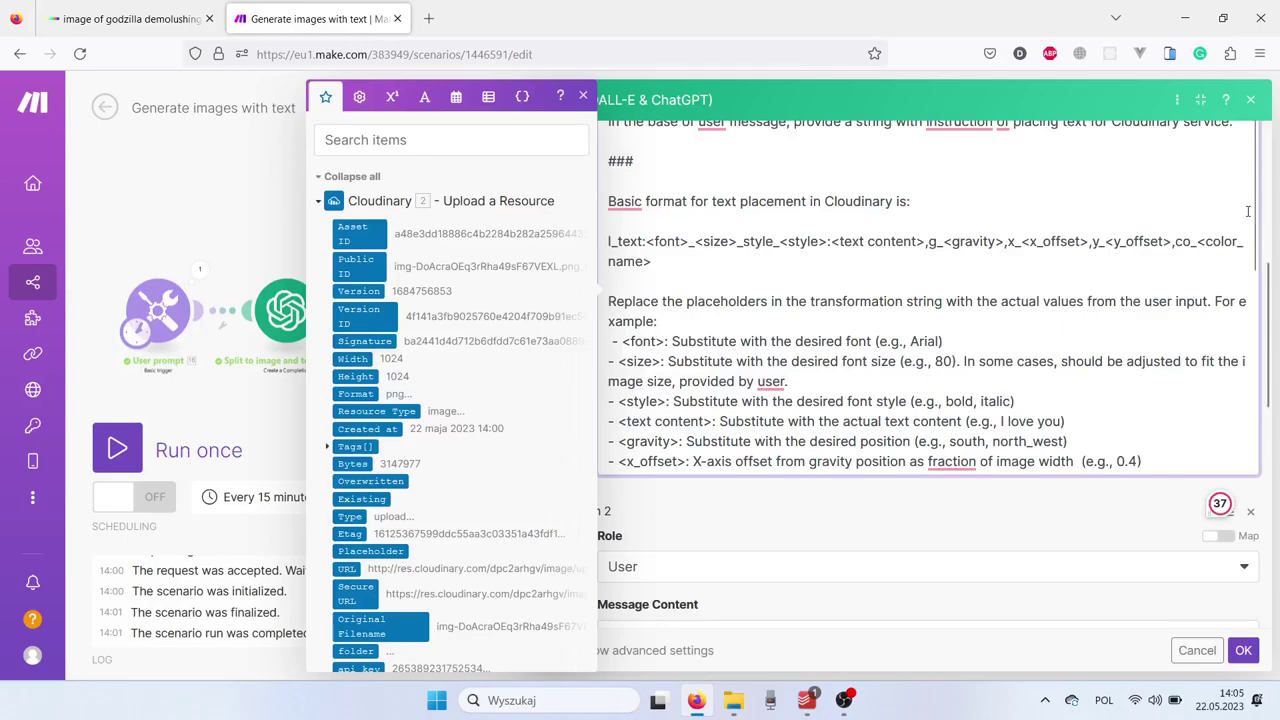
{"action": "scroll", "coordinate": [1254, 213], "scroll_direction": "down", "scroll_amount": 7}
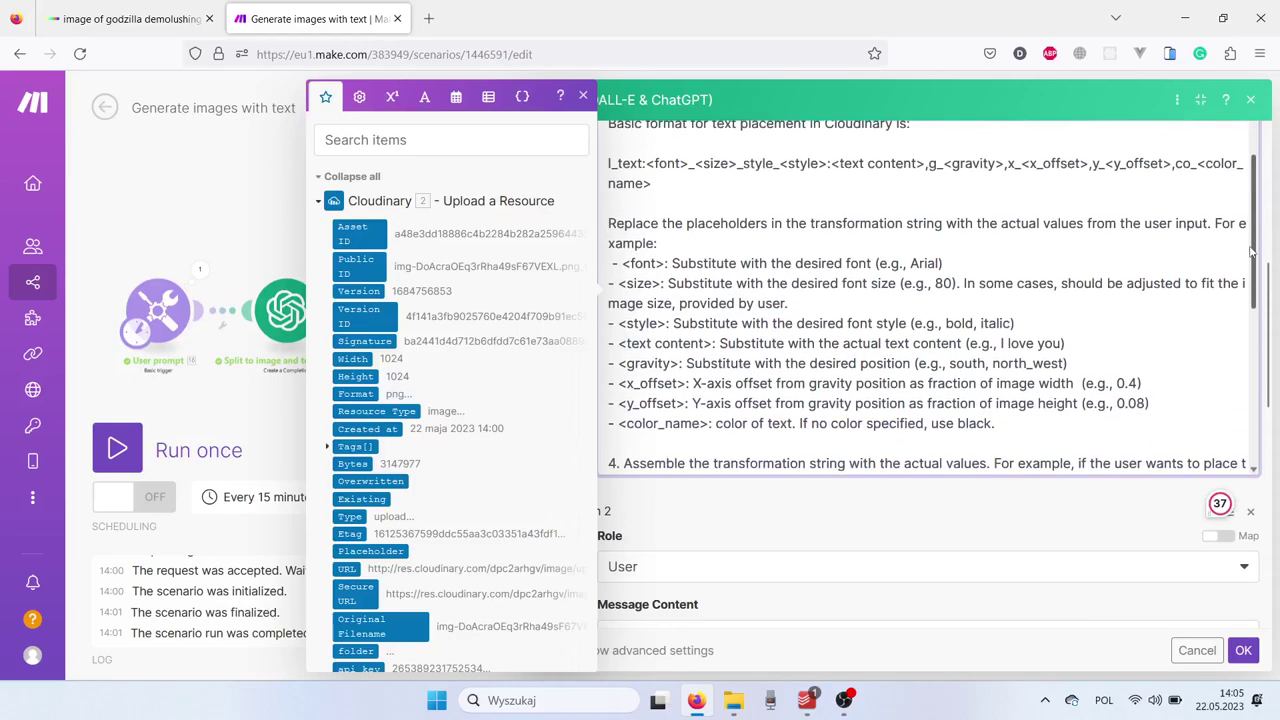
{"action": "mouse_move", "coordinate": [1127, 372]}
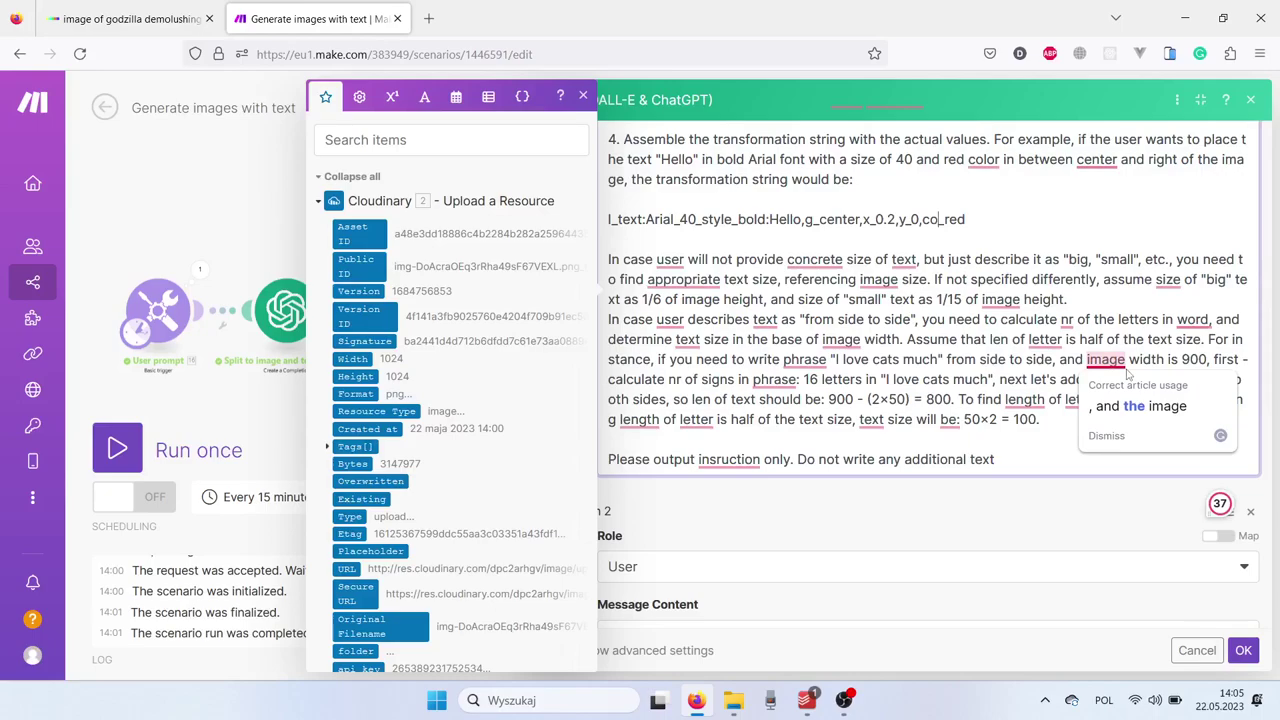
{"action": "key", "text": "Escape"}
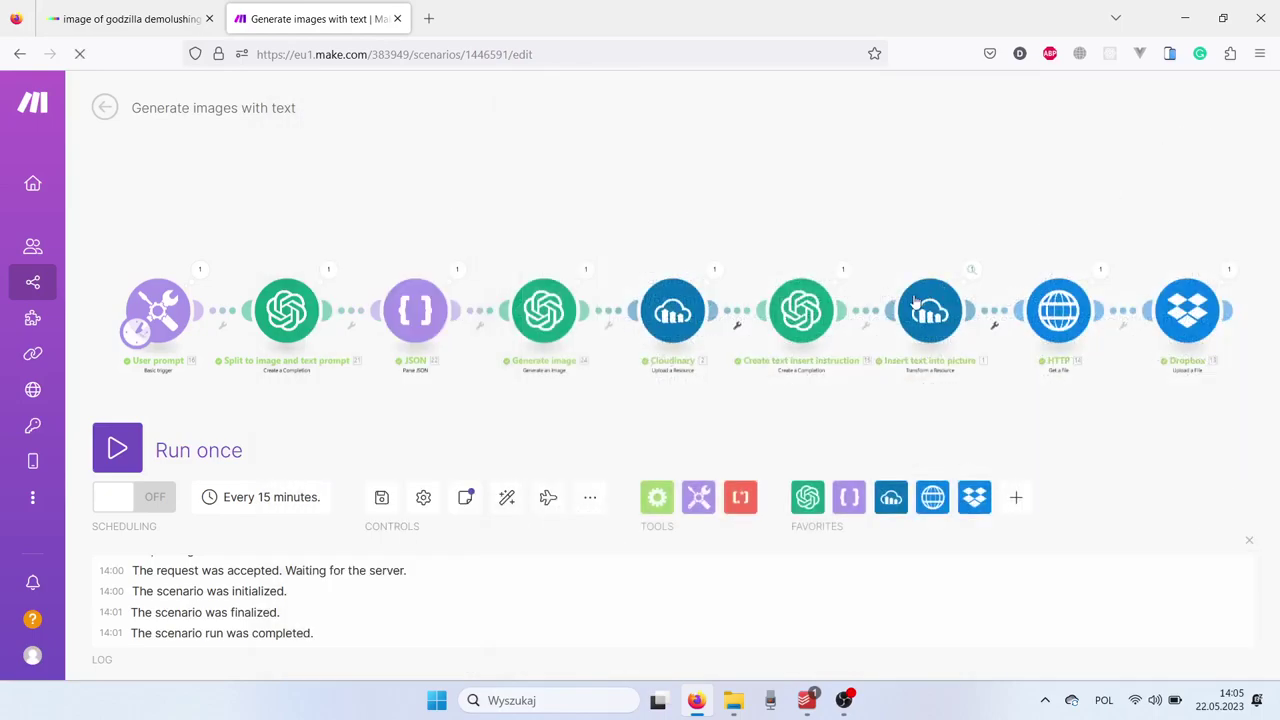
- Review the 'Insert text into picture' Cloudinary settings, then switch to the Dropbox images folder
{"action": "left_click", "coordinate": [928, 318]}
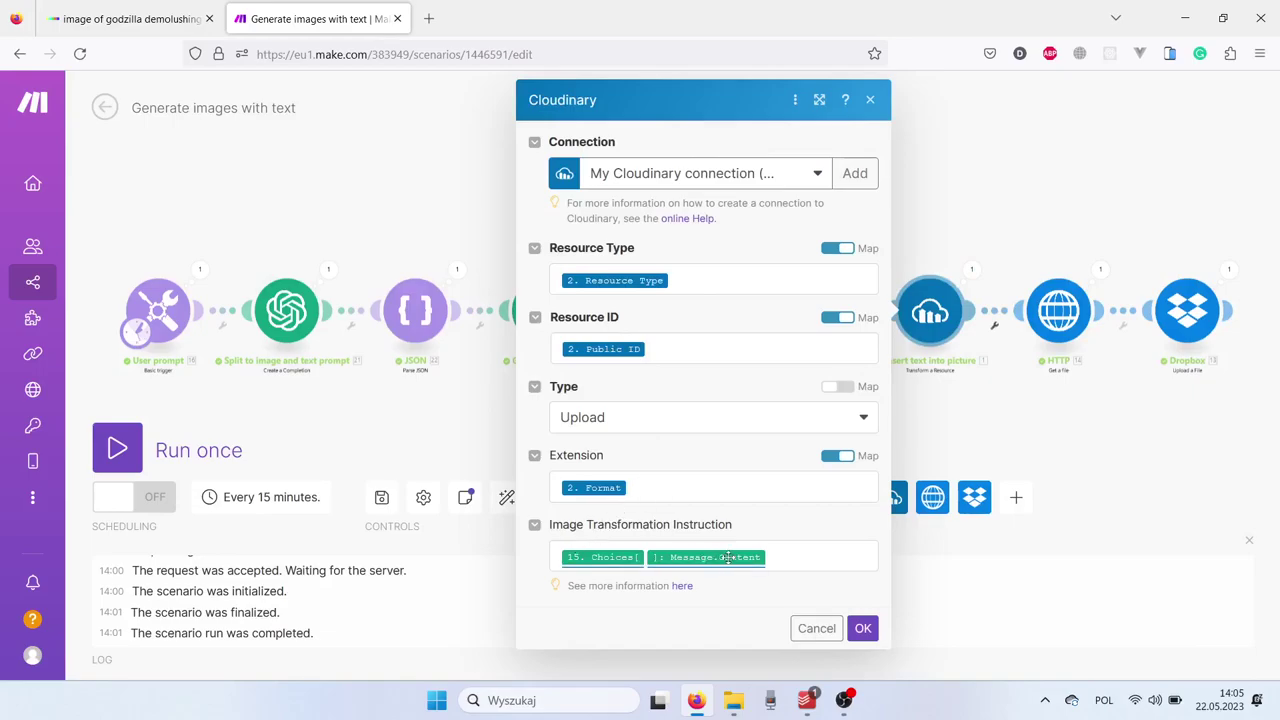
{"action": "key", "text": "Escape"}
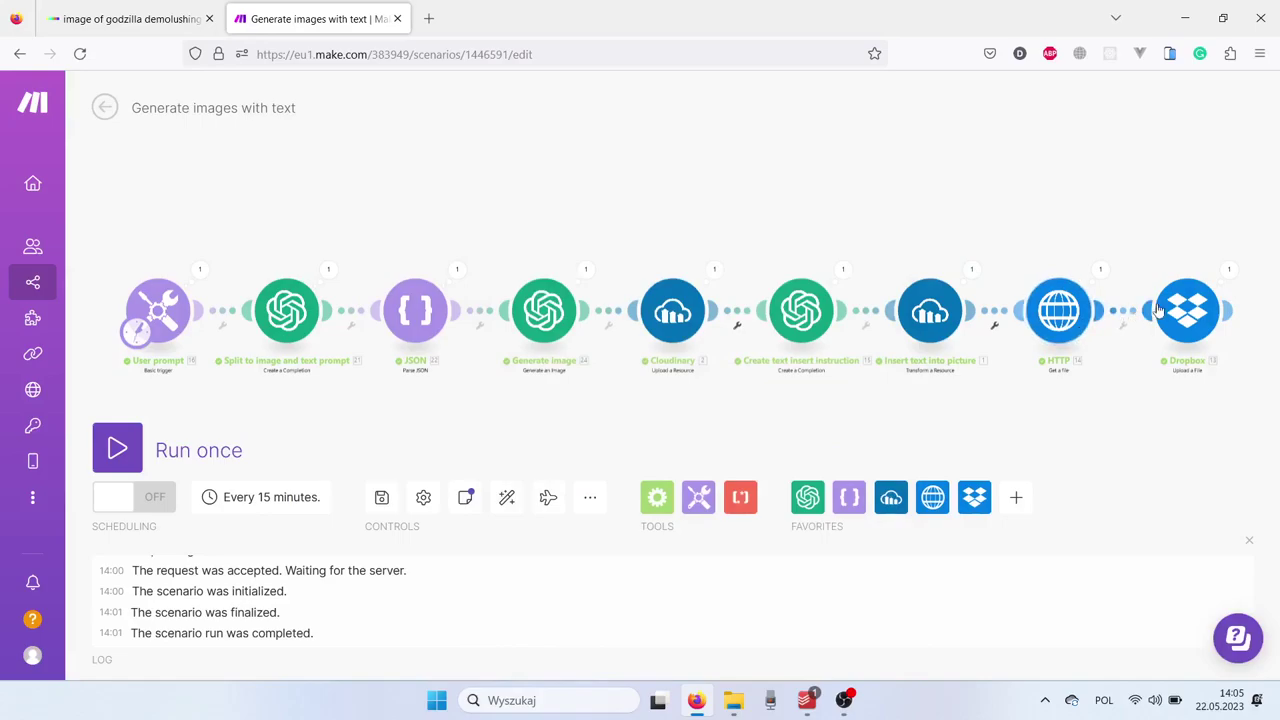
{"action": "key", "text": "alt+Tab"}
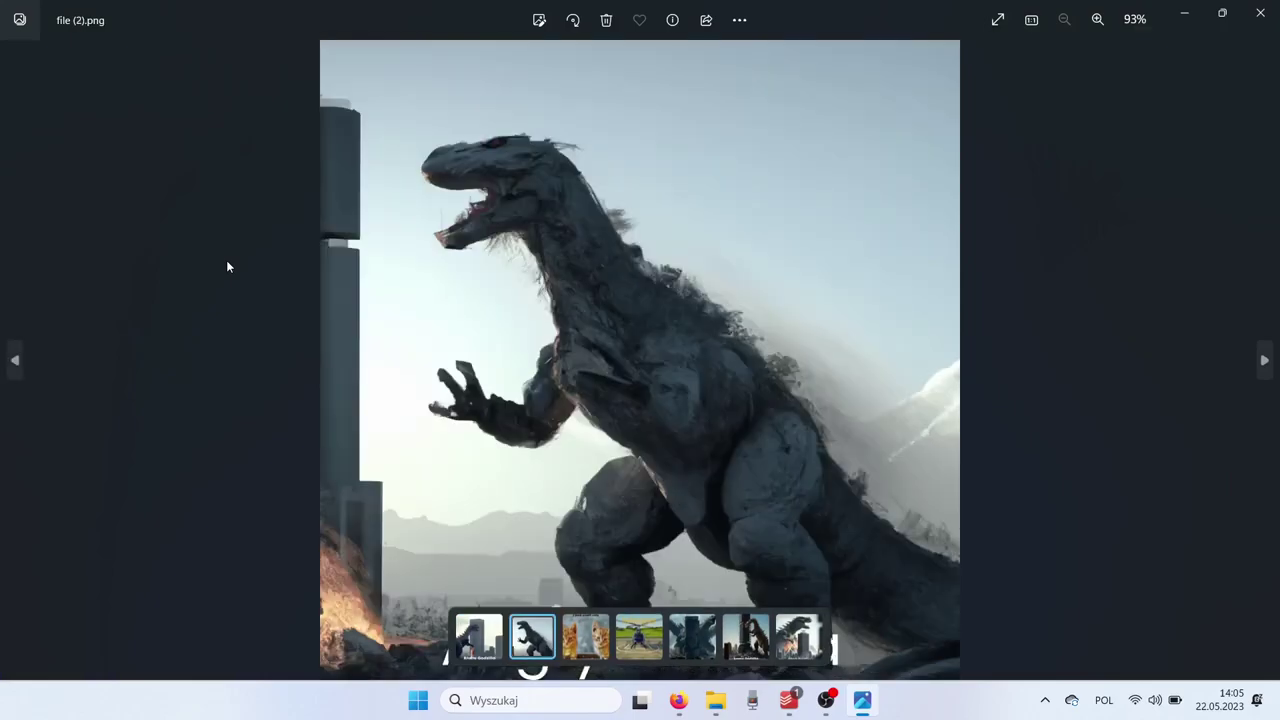
- Browse through the next three saved images in Photos
{"action": "key", "text": "Right"}
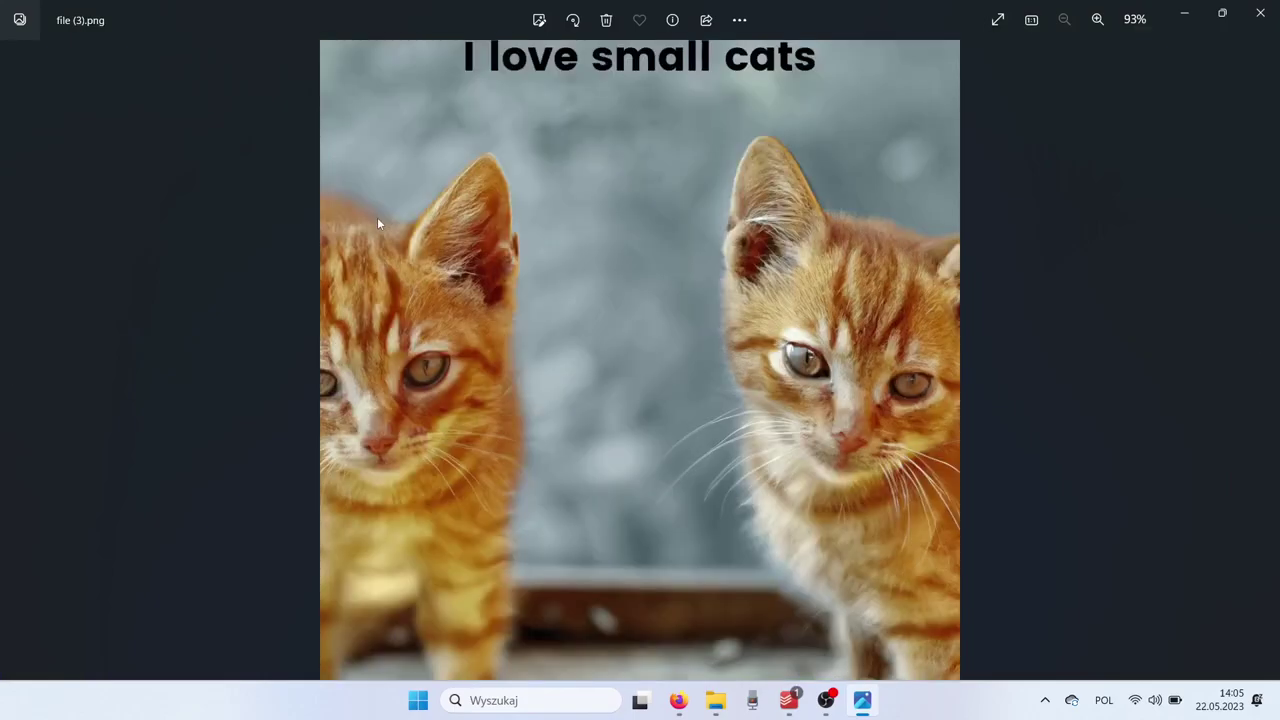
{"action": "key", "text": "Right"}
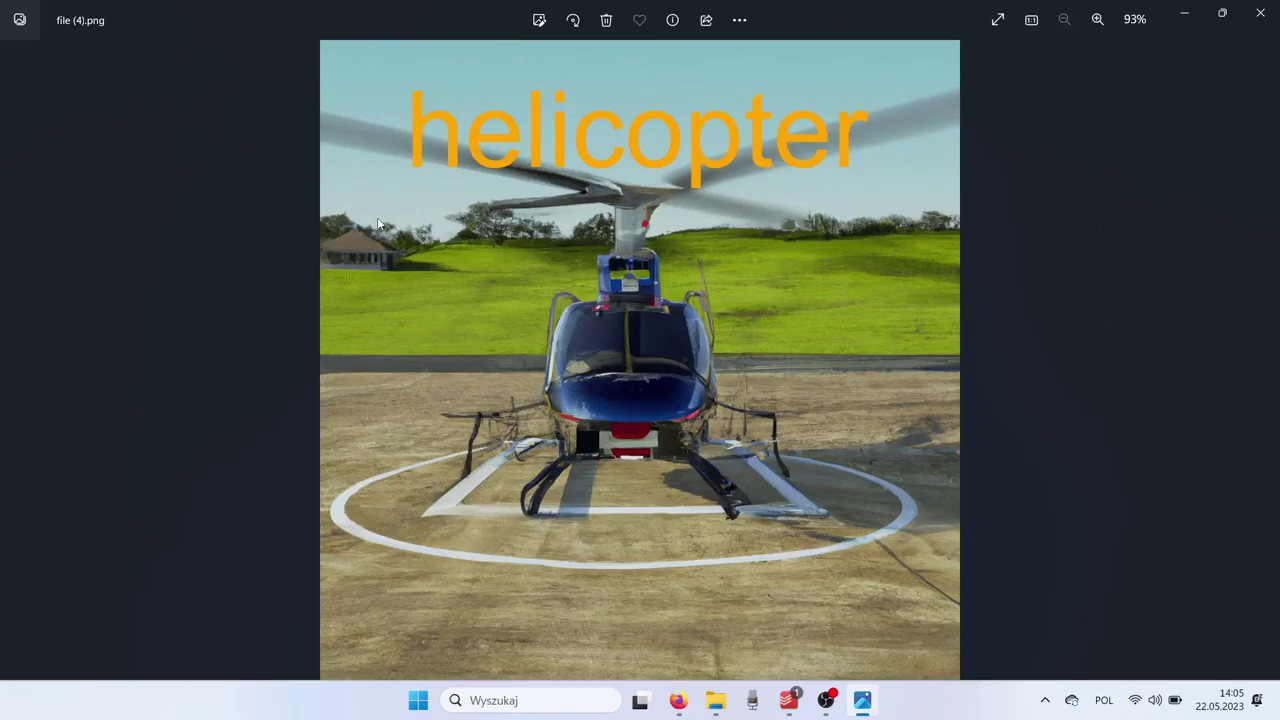
{"action": "key", "text": "Right"}
- Close the viewer and clear the old Godzilla prompt from the Value field
{"action": "left_click", "coordinate": [1260, 12]}
{"action": "key", "text": "ctrl+a"}
{"action": "key", "text": "BackSpace"}
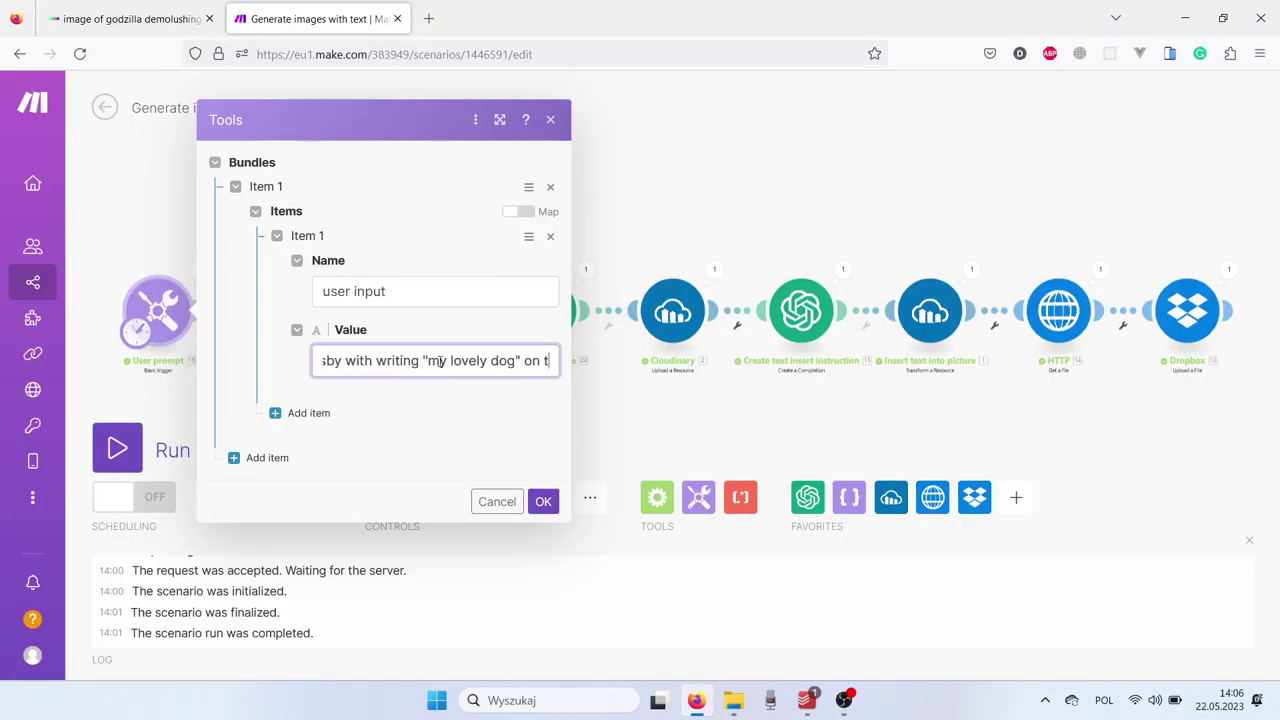
- Write the husky prompt with 'my lovely dog' text into the Value field
{"action": "type", "text": "he"}
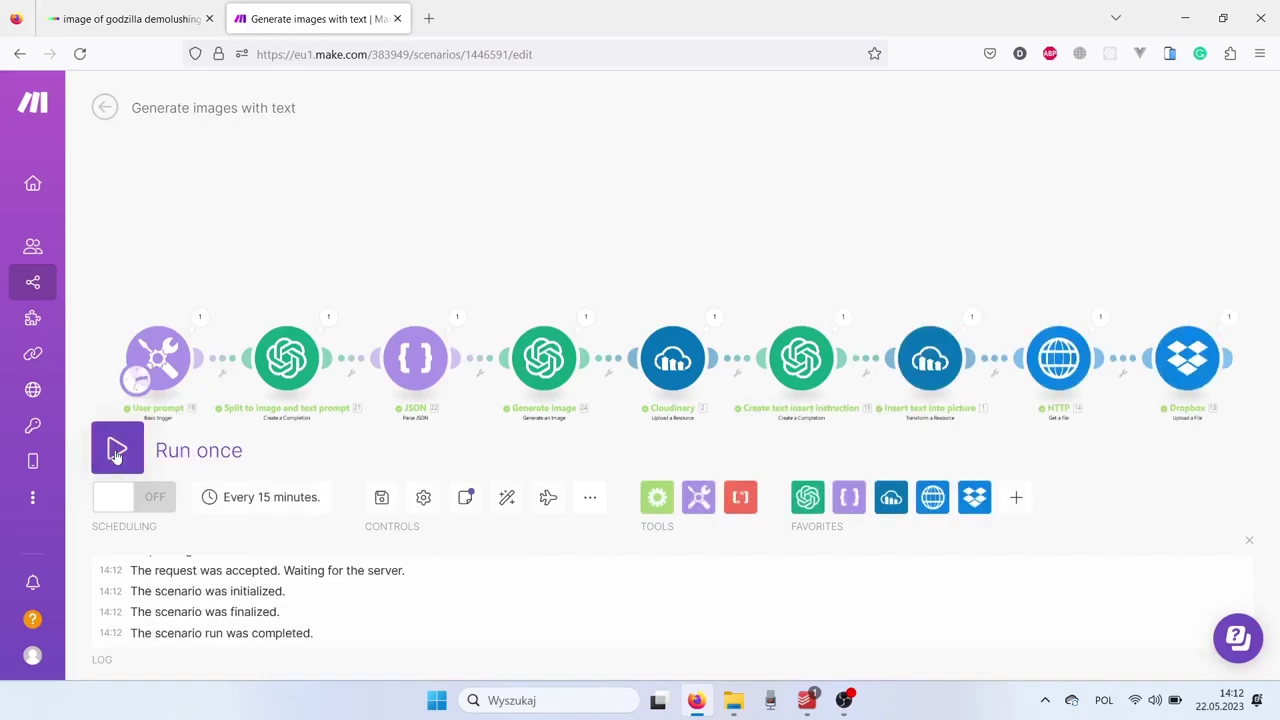
- Open file (7).png to check the husky with green 'My lovely dog' text, then close it
{"action": "left_click", "coordinate": [740, 703]}
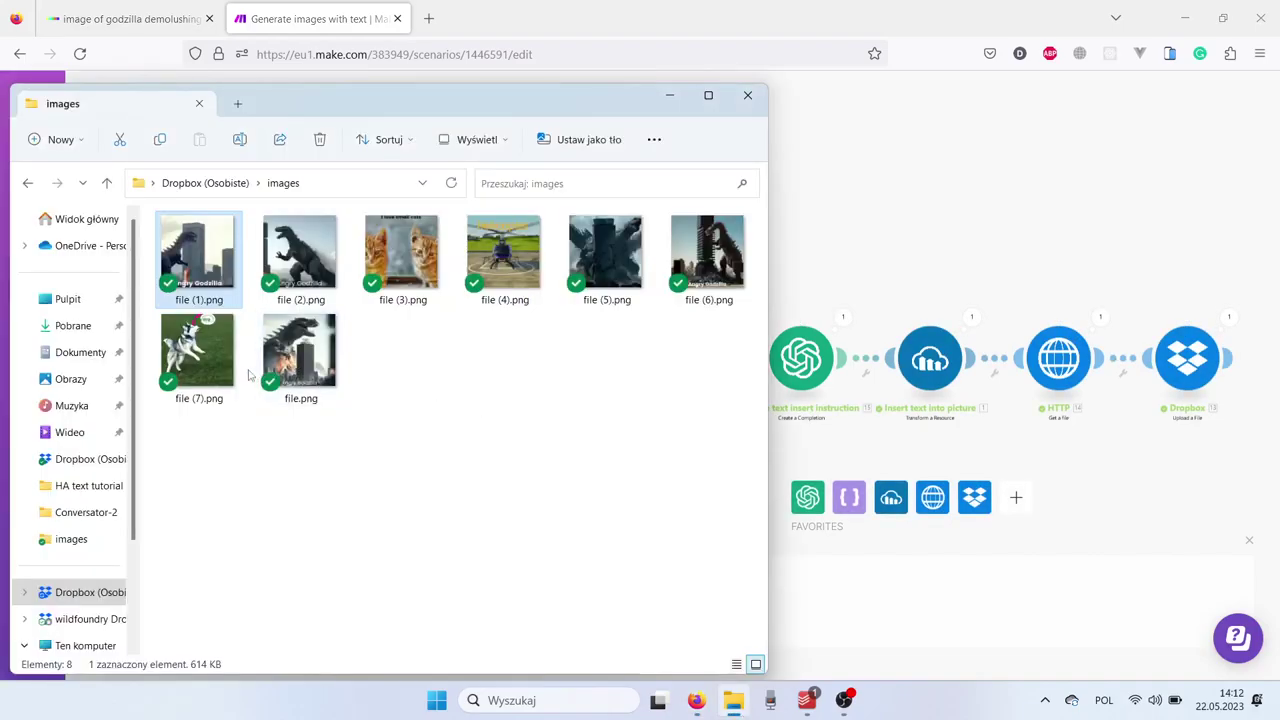
{"action": "double_click", "coordinate": [217, 369]}
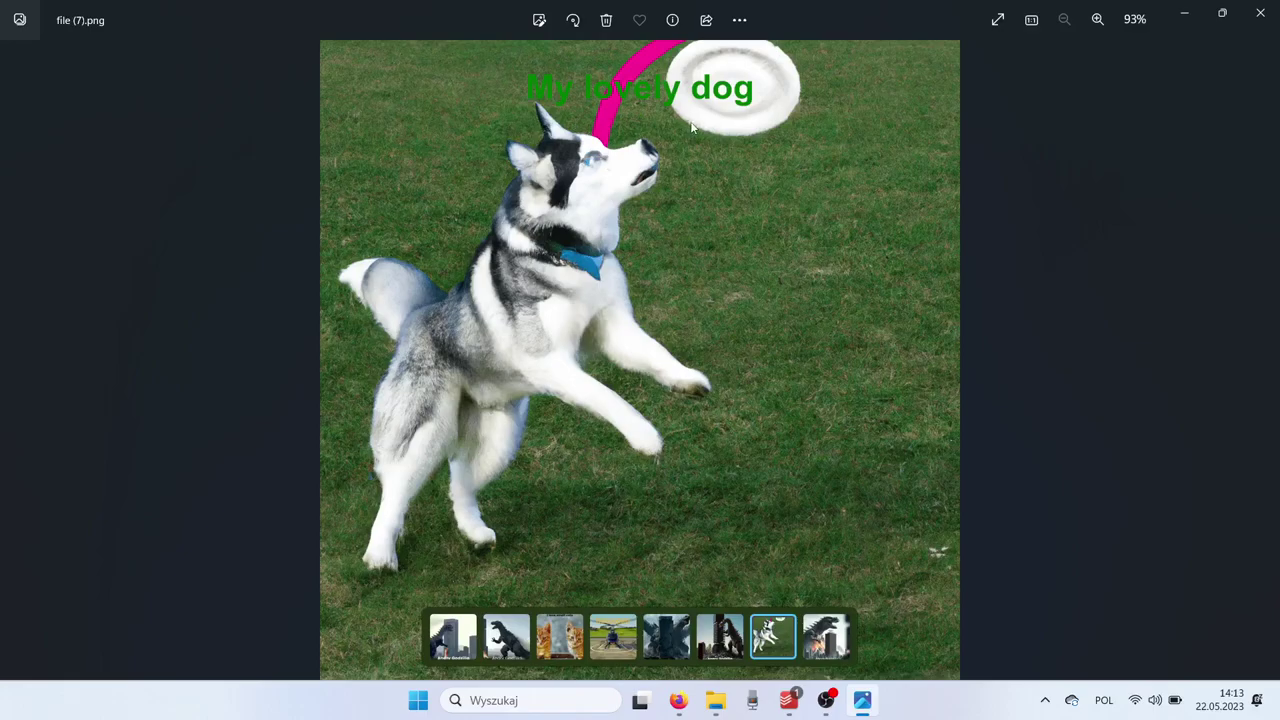
{"action": "right_click", "coordinate": [1256, 14]}
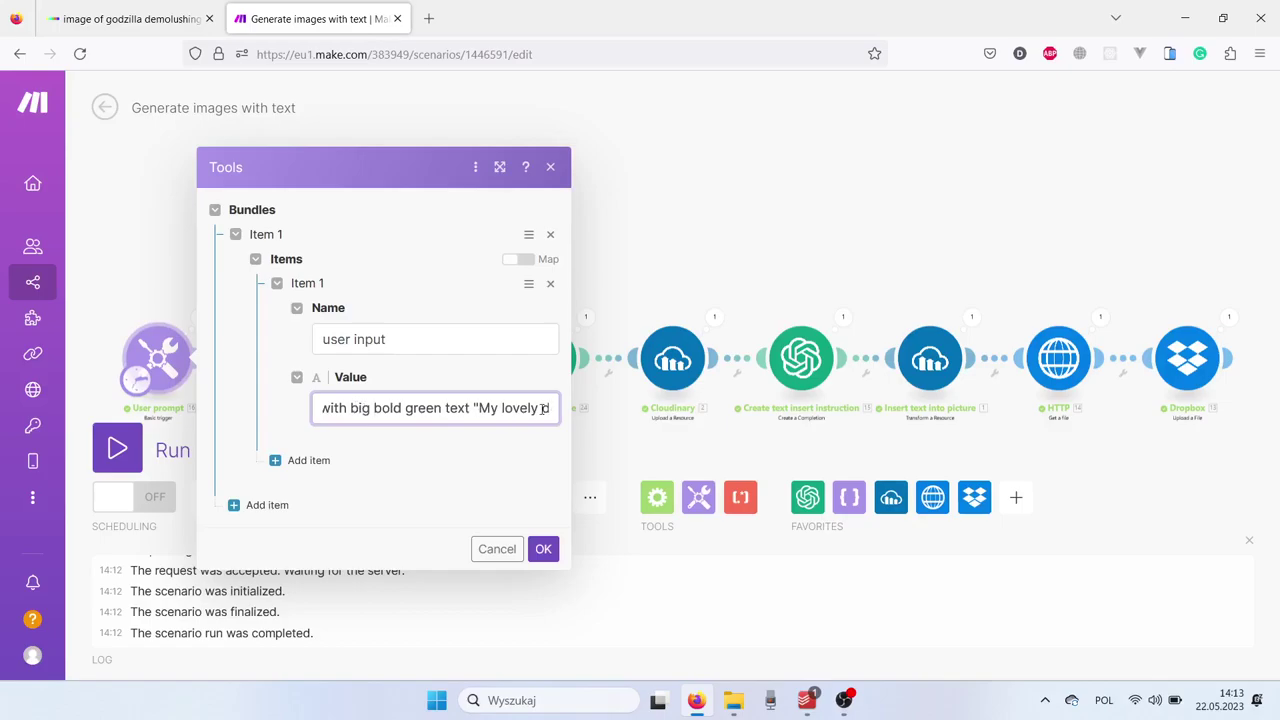
- Change the prompt to big bold yellow 'My lovely dog' text at the top, rerun, and view file (8).png
{"action": "key", "text": "Right"}
{"action": "key", "text": "Right"}
{"action": "key", "text": "Right"}
{"action": "key", "text": "Right"}
{"action": "key", "text": "Right"}
{"action": "key", "text": "Right"}
{"action": "key", "text": "Right"}
{"action": "key", "text": "Right"}
{"action": "key", "text": "Right"}
{"action": "key", "text": "Right"}
{"action": "key", "text": "Right"}
{"action": "key", "text": "Right"}
{"action": "key", "text": "Right"}
{"action": "key", "text": "Right"}
{"action": "key", "text": "Right"}
{"action": "key", "text": "Right"}
{"action": "key", "text": "Right"}
{"action": "key", "text": "Right"}
{"action": "key", "text": "Right"}
{"action": "key", "text": "Right"}
{"action": "key", "text": "Right"}
{"action": "key", "text": "Right"}
{"action": "key", "text": "Right"}
{"action": "key", "text": "Right"}
{"action": "key", "text": "Right"}
{"action": "key", "text": "Right"}
{"action": "key", "text": "Right"}
{"action": "key", "text": "Right"}
{"action": "key", "text": "Right"}
{"action": "key", "text": "Right"}
{"action": "key", "text": "Right"}
{"action": "key", "text": "Right"}
{"action": "key", "text": "Right"}
{"action": "key", "text": "Right"}
{"action": "key", "text": "Right"}
{"action": "key", "text": "Right"}
{"action": "key", "text": "Right"}
{"action": "key", "text": "Right"}
{"action": "key", "text": "Right"}
{"action": "key", "text": "Right"}
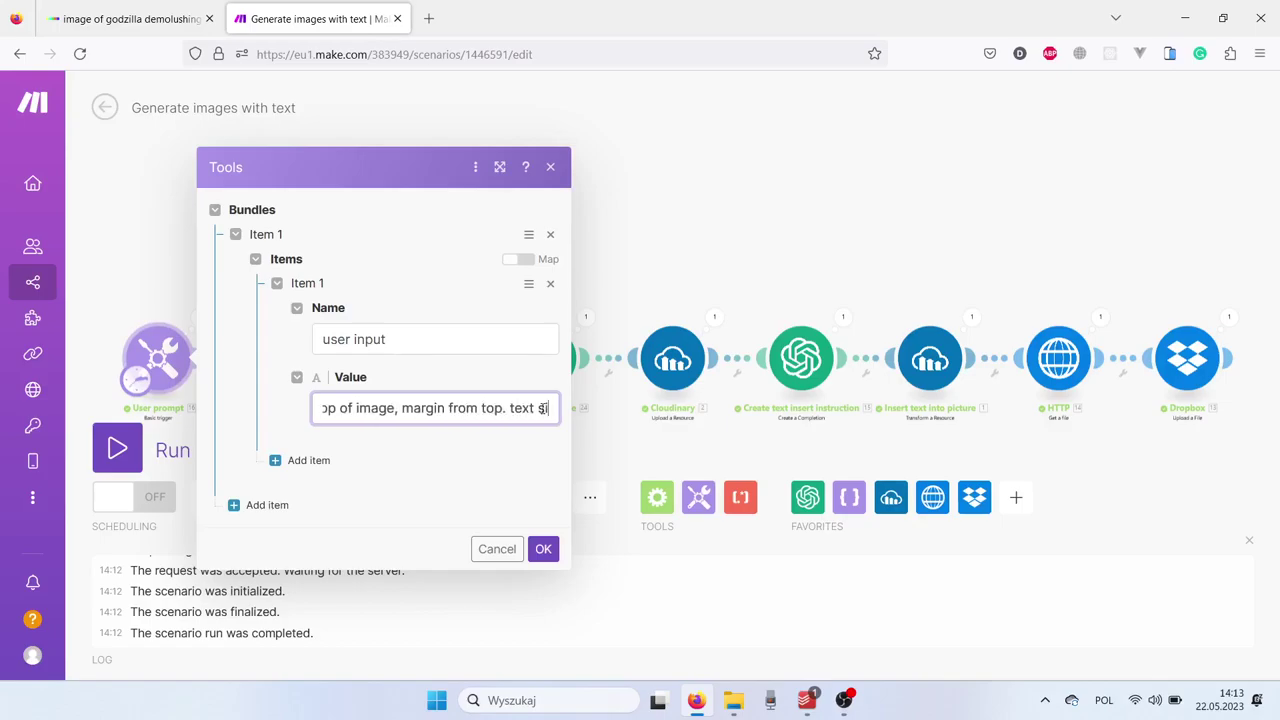
{"action": "key", "text": "Left"}
{"action": "key", "text": "Left"}
{"action": "key", "text": "Left"}
{"action": "key", "text": "Left"}
{"action": "key", "text": "Left"}
{"action": "key", "text": "Left"}
{"action": "key", "text": "Left"}
{"action": "key", "text": "Left"}
{"action": "key", "text": "Left"}
{"action": "key", "text": "Left"}
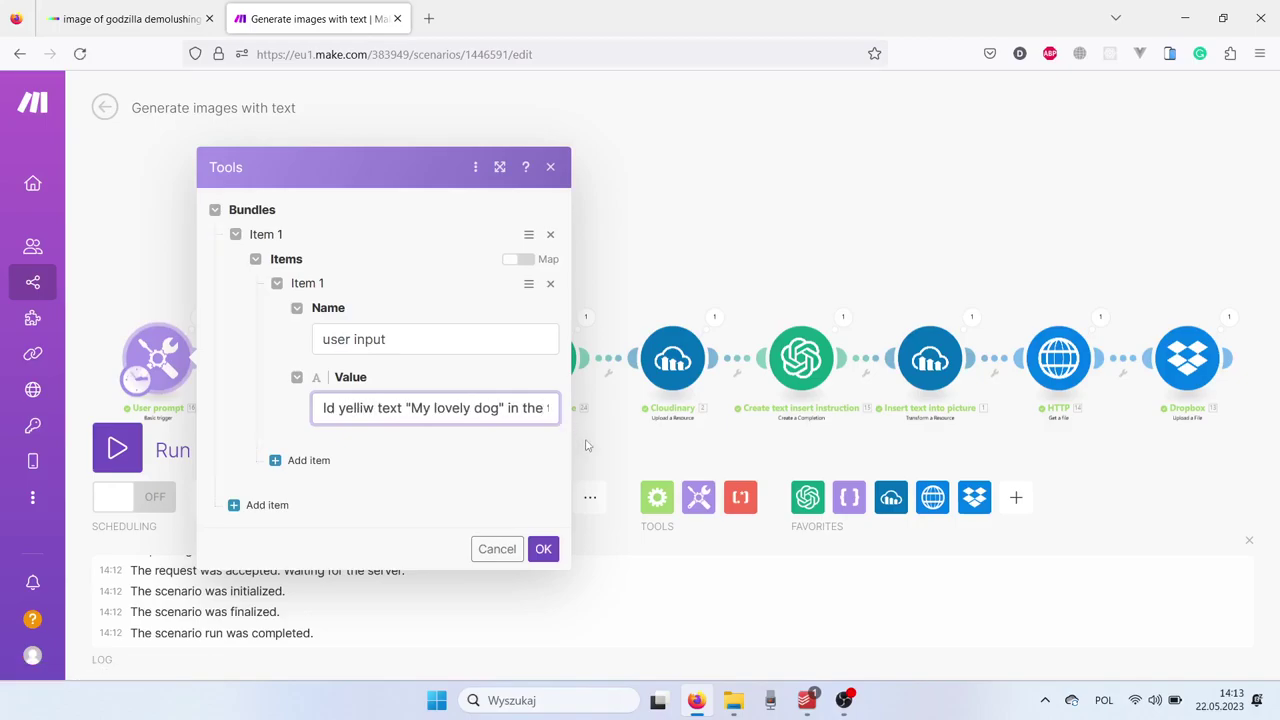
{"action": "left_click", "coordinate": [543, 549]}
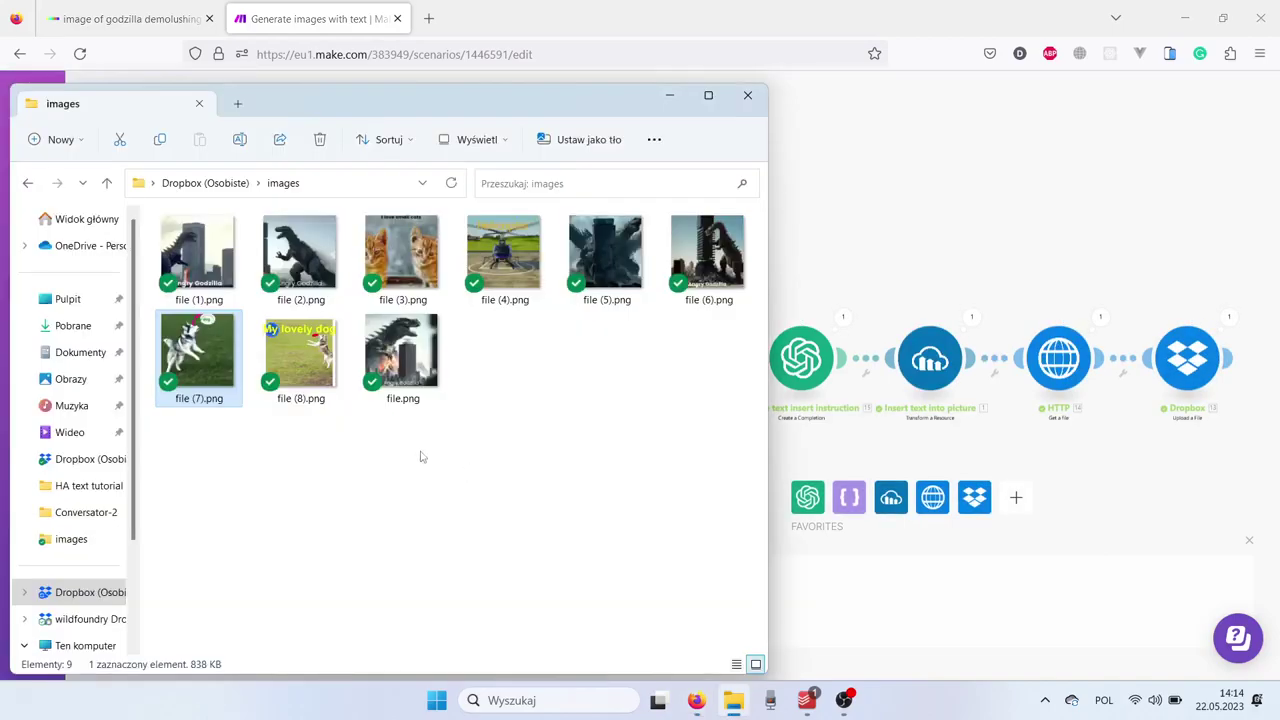
{"action": "double_click", "coordinate": [298, 380]}
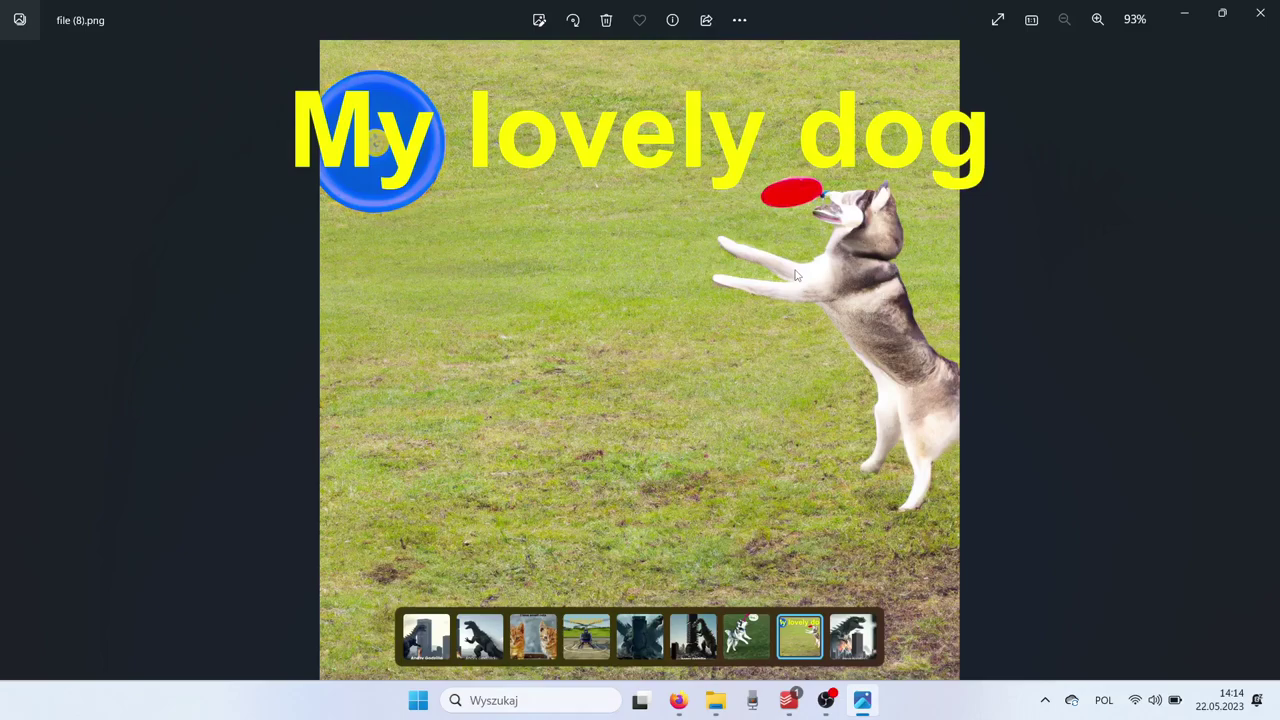